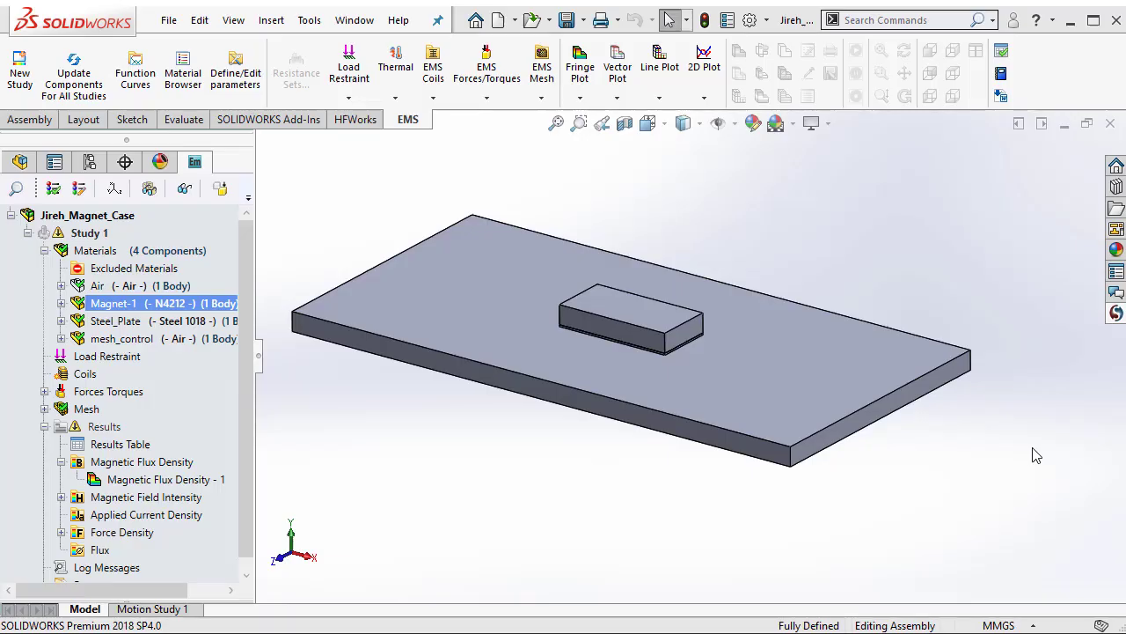
Expand EMS Materials > Permanent Magnets > NdFeB in the EMWorks material browser and widen the pane.
{"action": "left_click", "coordinate": [1115, 313]}
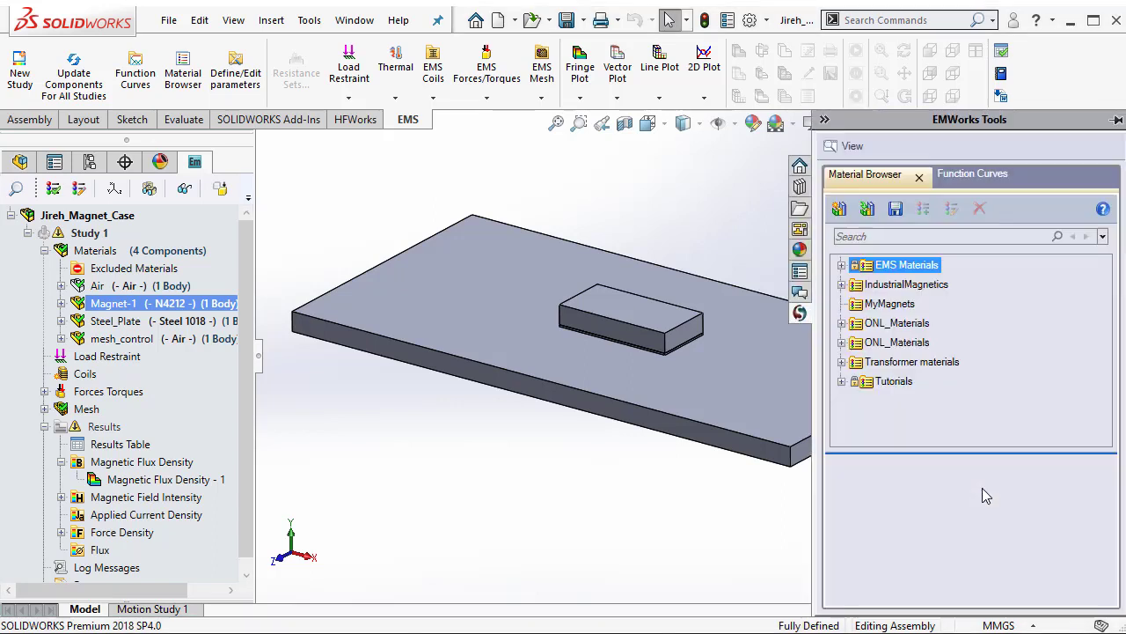
{"action": "left_click", "coordinate": [841, 265]}
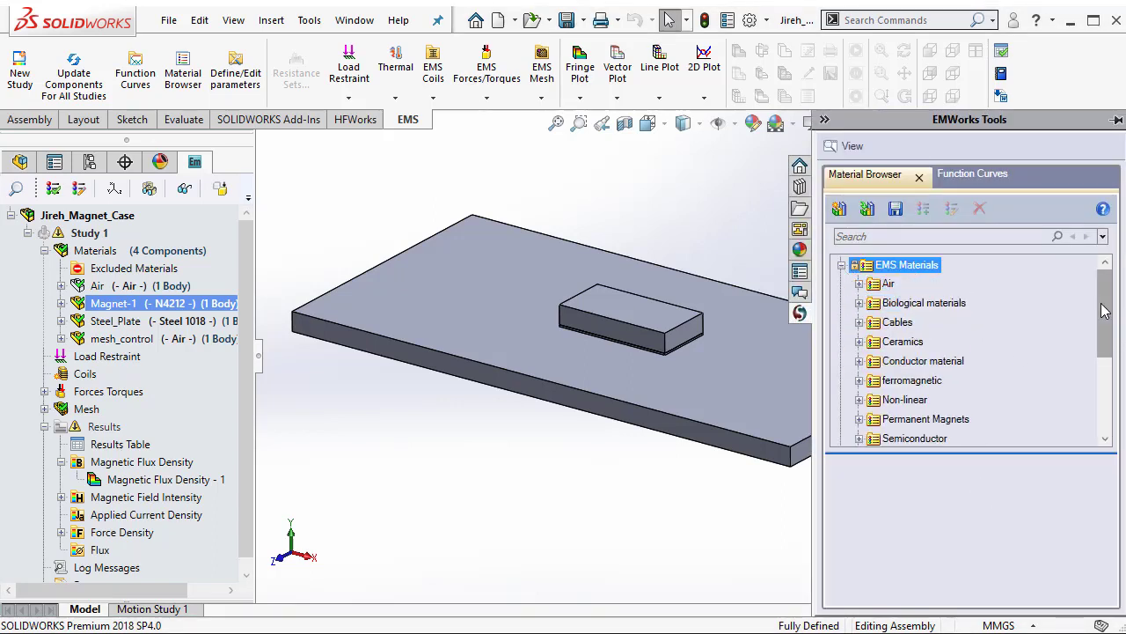
{"action": "scroll", "coordinate": [1107, 329], "scroll_direction": "down", "scroll_amount": 1}
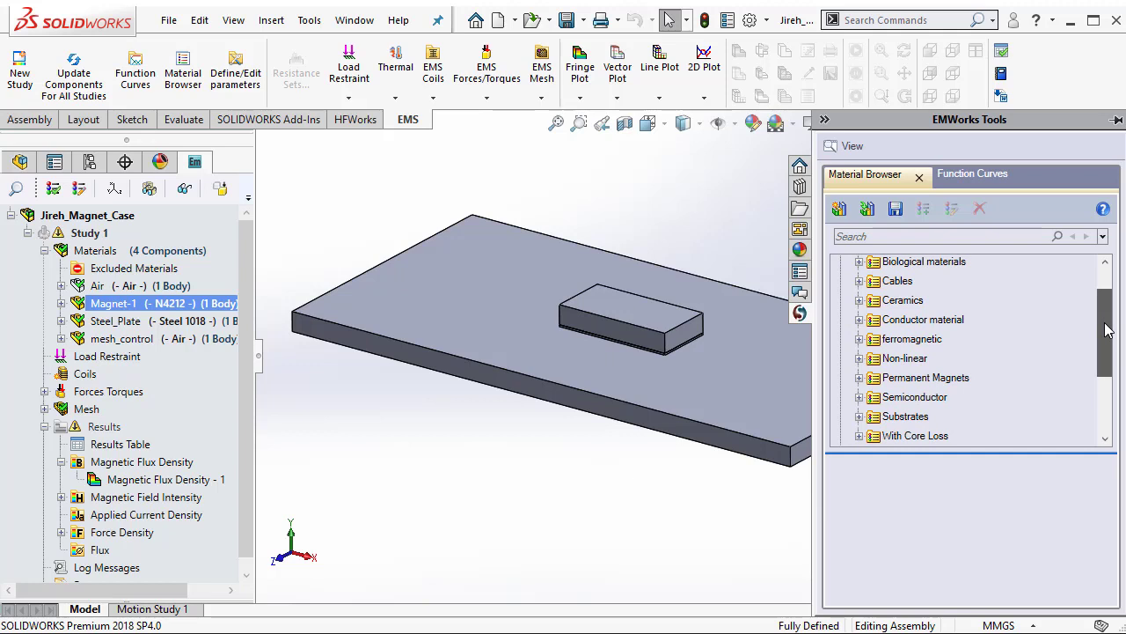
{"action": "mouse_move", "coordinate": [1107, 330]}
{"action": "left_mouse_down"}
{"action": "mouse_move", "coordinate": [1123, 350]}
{"action": "mouse_move", "coordinate": [1125, 318]}
{"action": "left_mouse_up"}
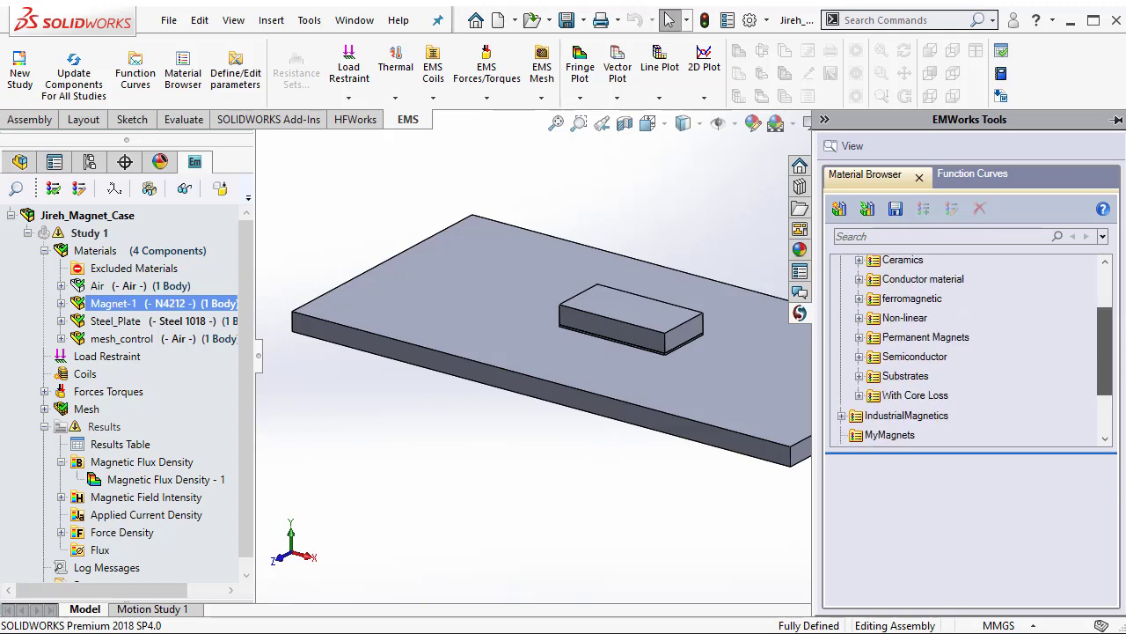
{"action": "left_click", "coordinate": [859, 337]}
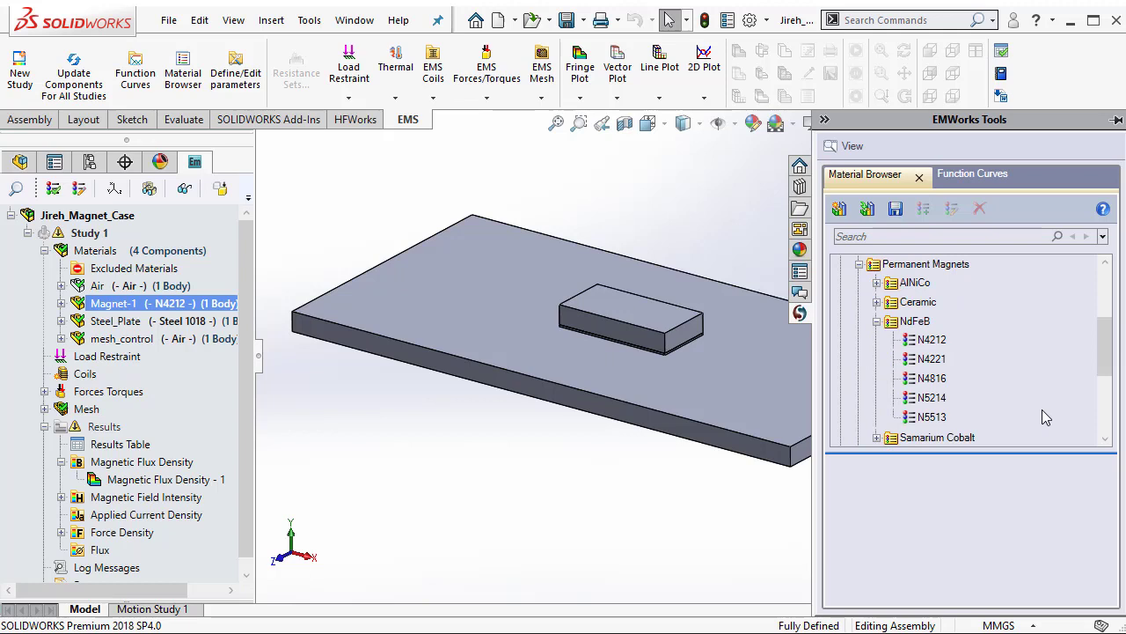
{"action": "left_click", "coordinate": [877, 321]}
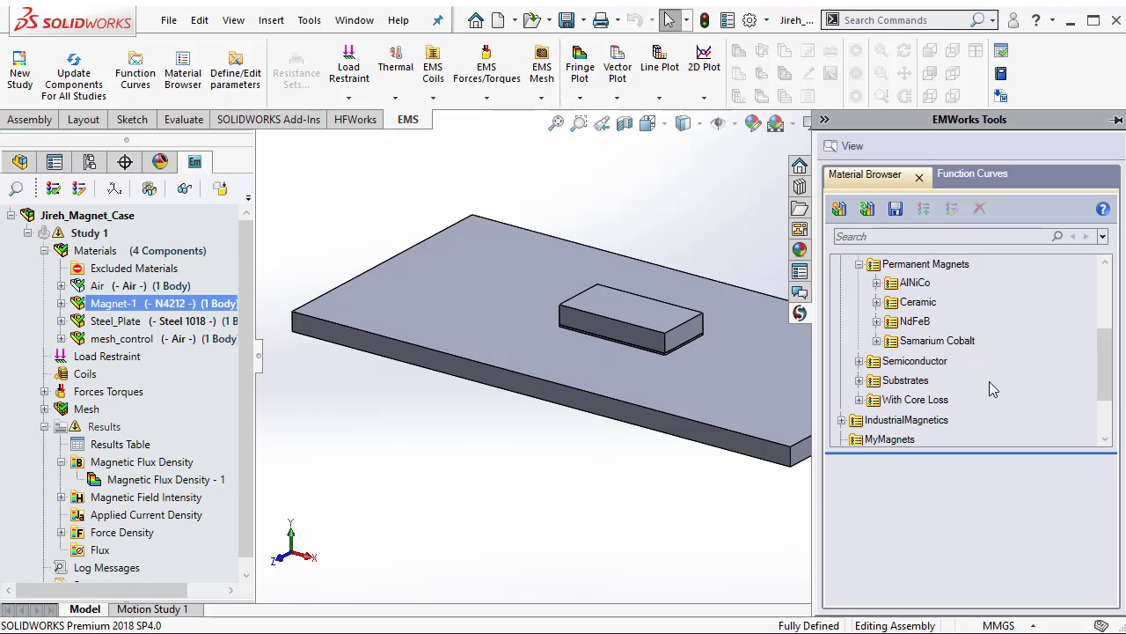
{"action": "double_click", "coordinate": [915, 321]}
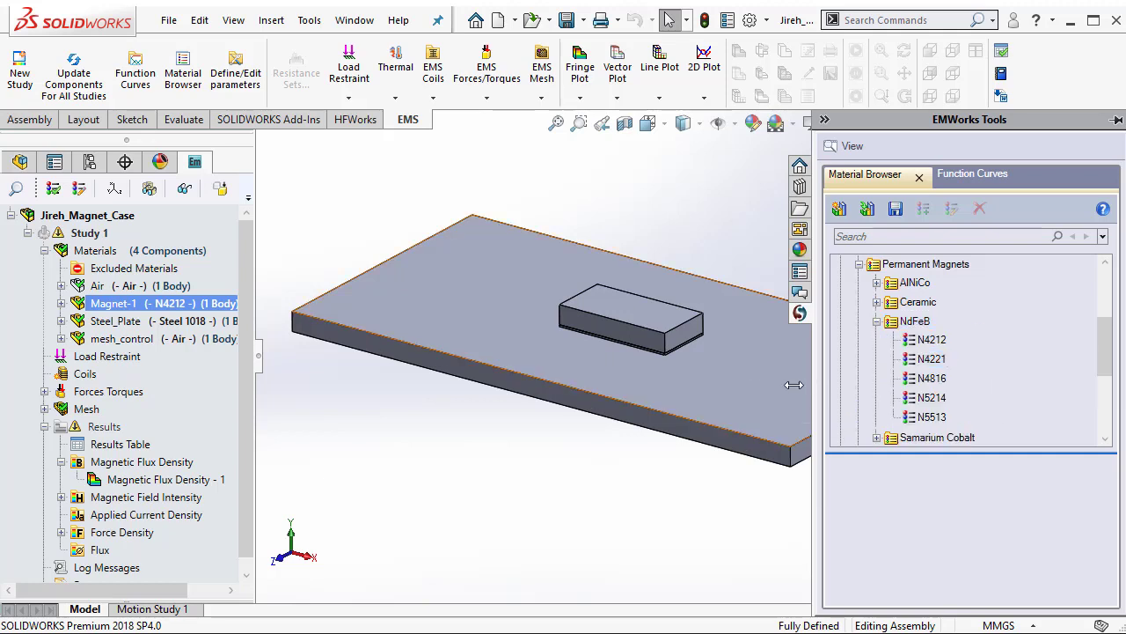
{"action": "left_click_drag", "start_coordinate": [812, 387], "coordinate": [704, 387]}
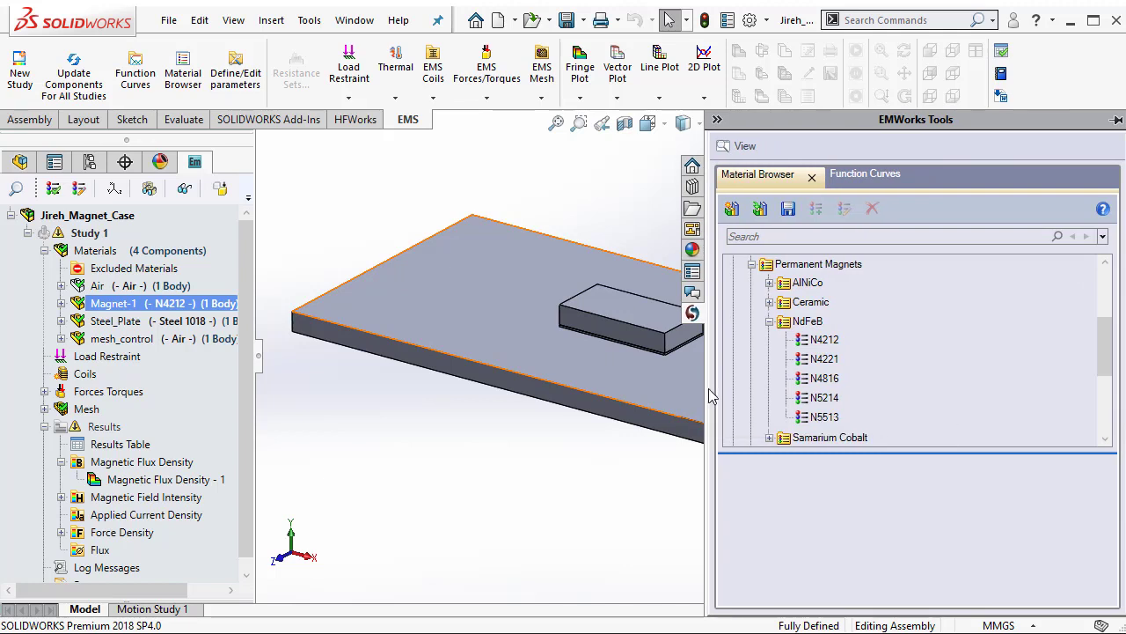
Select N4212 and enlarge the properties area to show permeability 1.20536, coercivity 891268 A/m and remanence 1.35 T.
{"action": "left_click", "coordinate": [822, 340]}
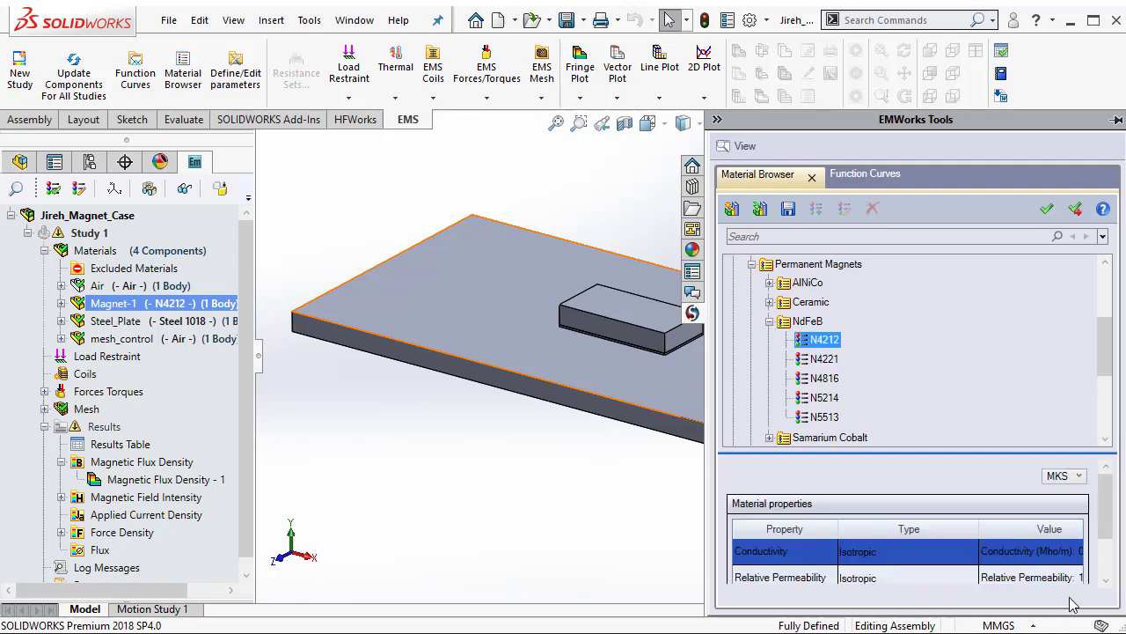
{"action": "left_click_drag", "start_coordinate": [907, 454], "coordinate": [898, 382]}
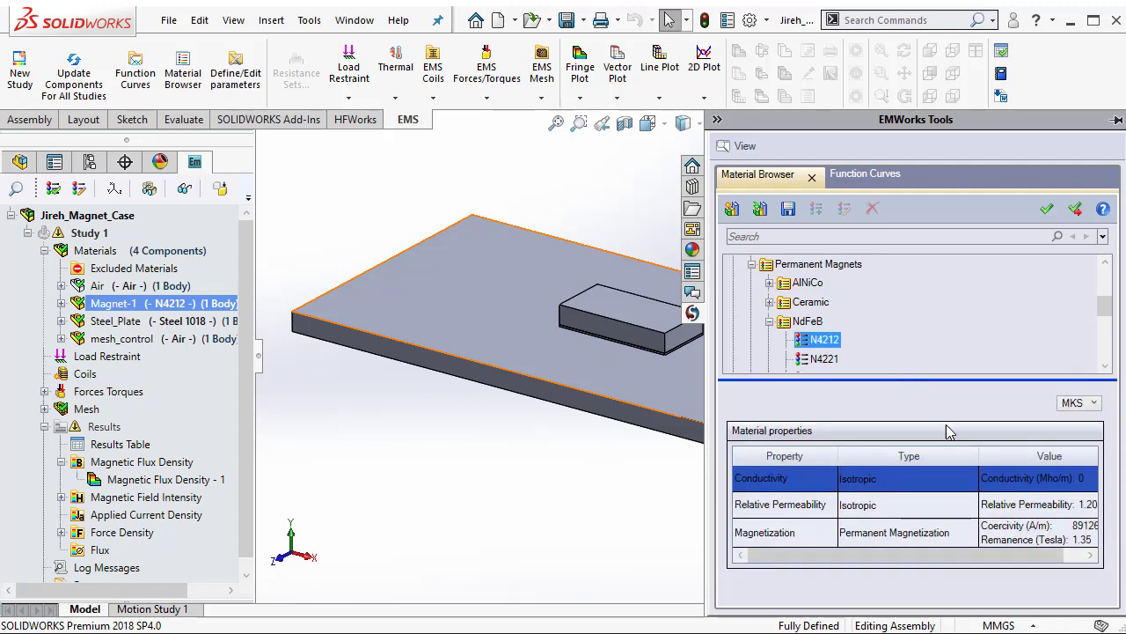
{"action": "left_click_drag", "start_coordinate": [705, 511], "coordinate": [569, 511]}
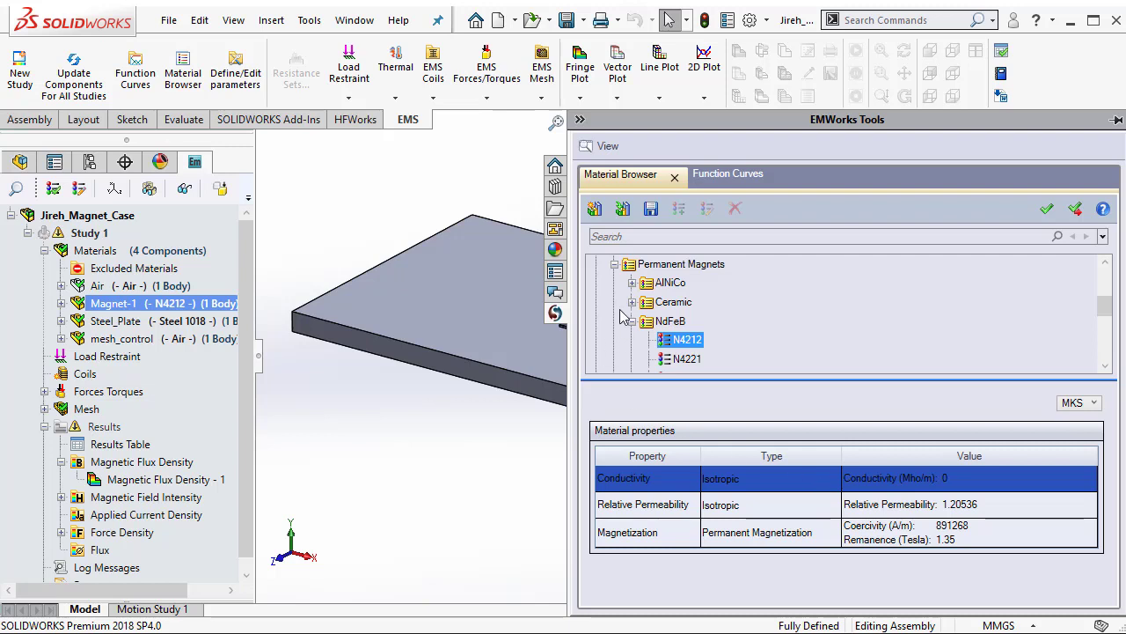
Collapse the library tree and create a new material library named MyMagnetLibrary.
{"action": "left_click", "coordinate": [614, 264]}
{"action": "left_click_drag", "start_coordinate": [1107, 335], "coordinate": [1106, 278]}
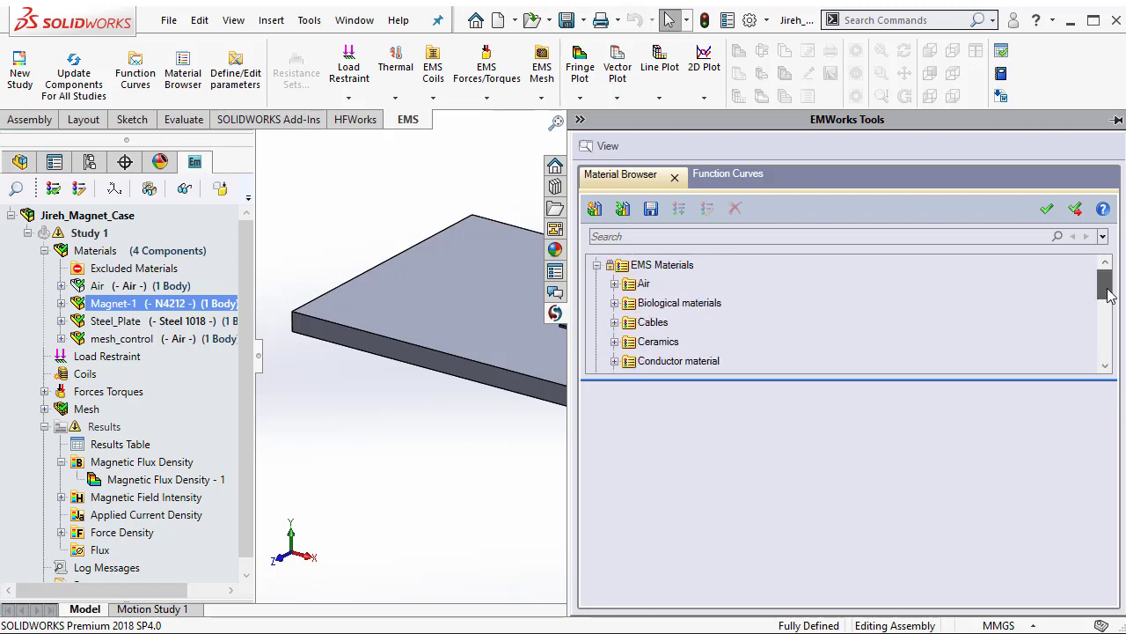
{"action": "left_click", "coordinate": [597, 265]}
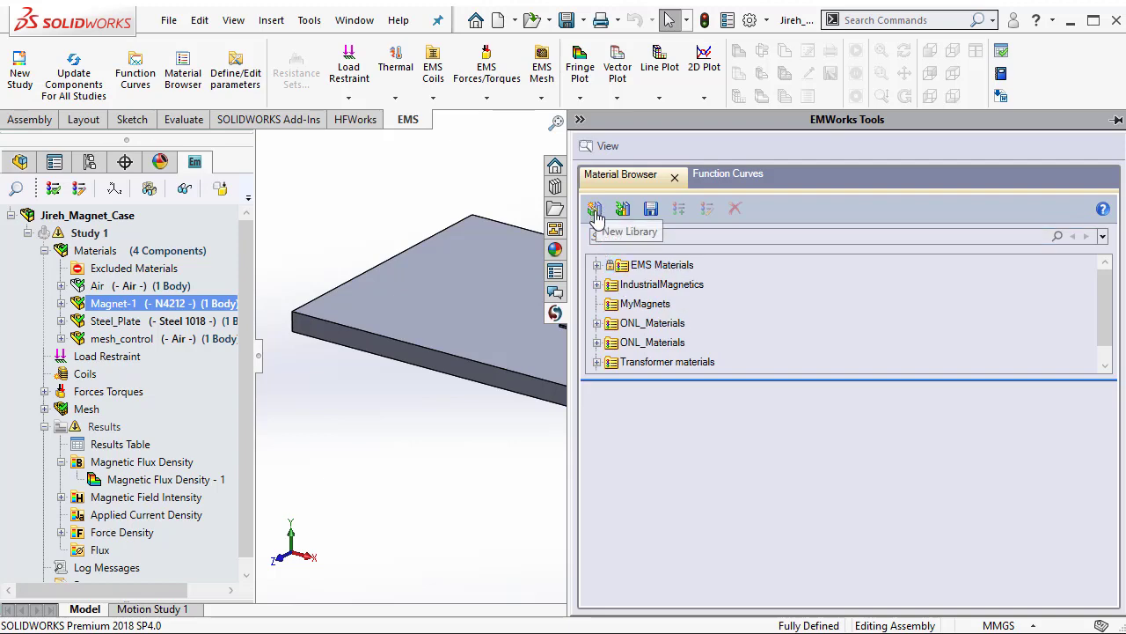
{"action": "left_click", "coordinate": [595, 211]}
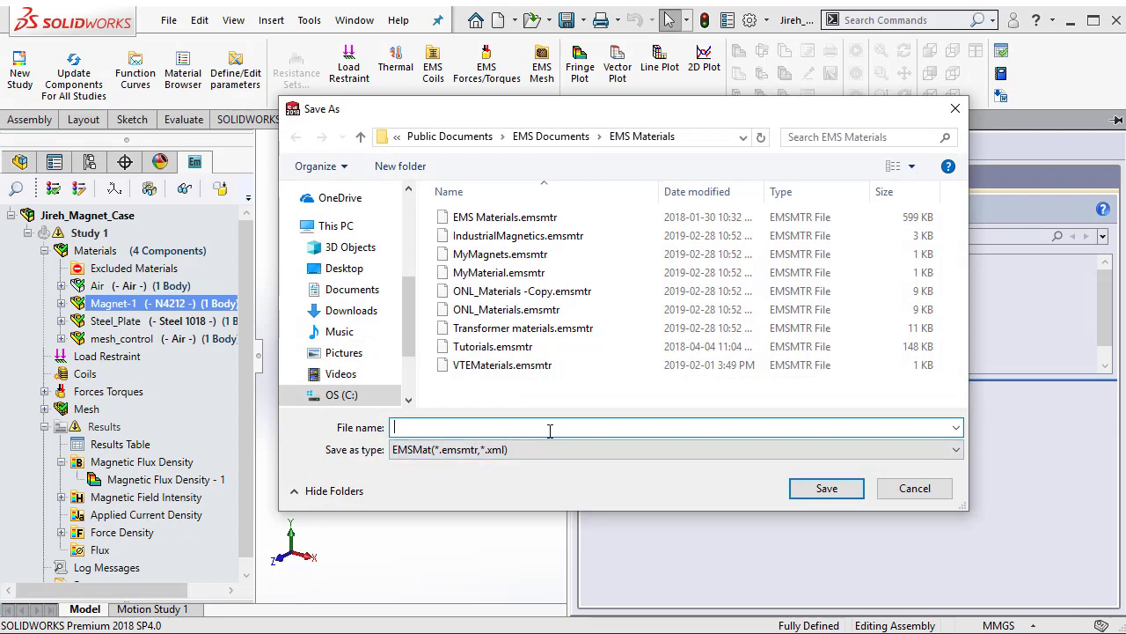
{"action": "type", "text": "My"}
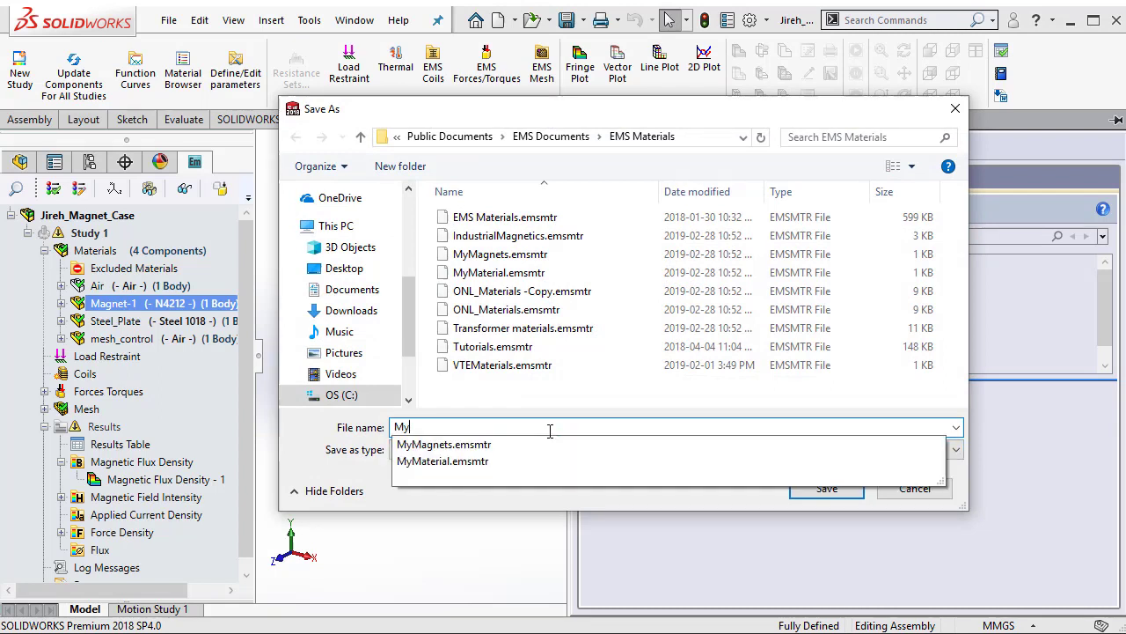
{"action": "type", "text": "MagnetLi"}
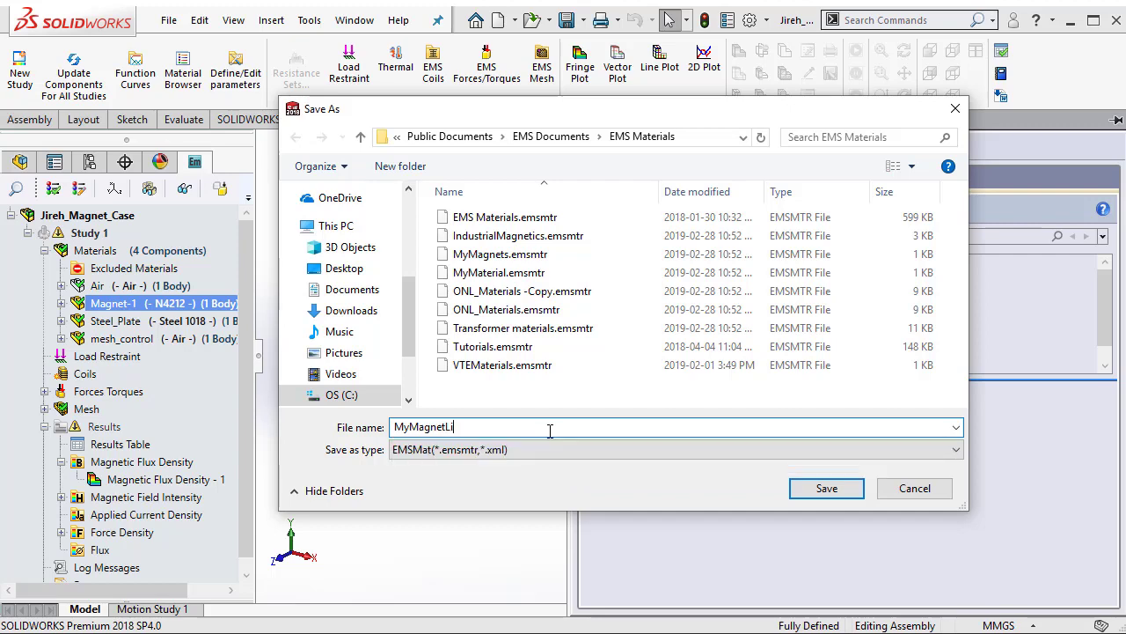
{"action": "type", "text": "brary"}
Save MyMagnetLibrary in EMS Materials, then expand Permanent Magnets and select N4212.
{"action": "left_click", "coordinate": [826, 488]}
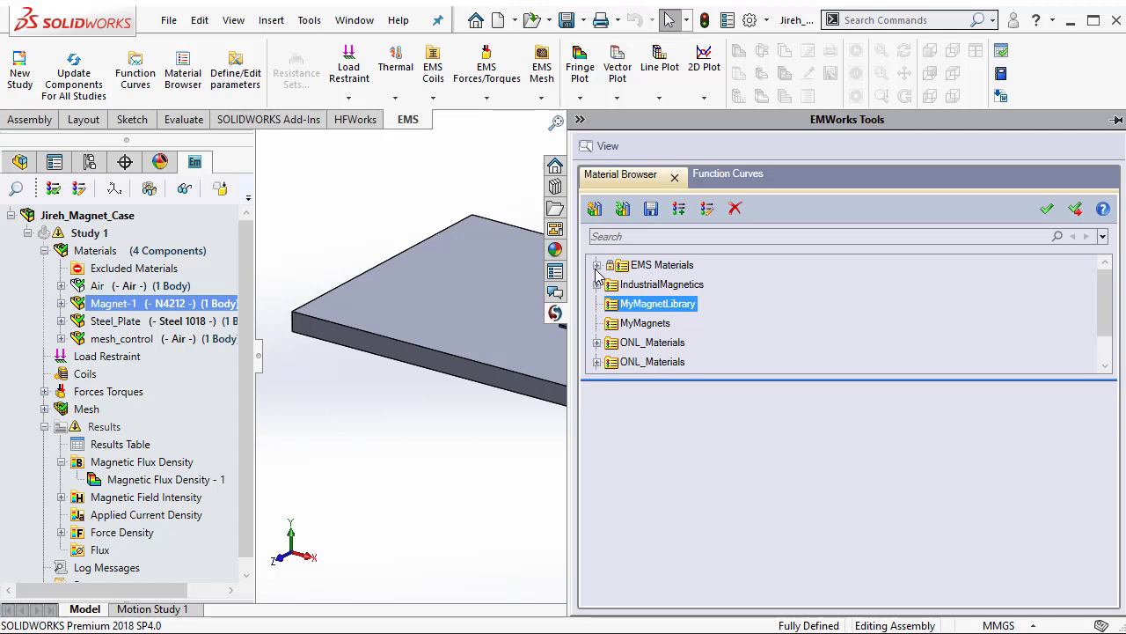
{"action": "left_click", "coordinate": [596, 274]}
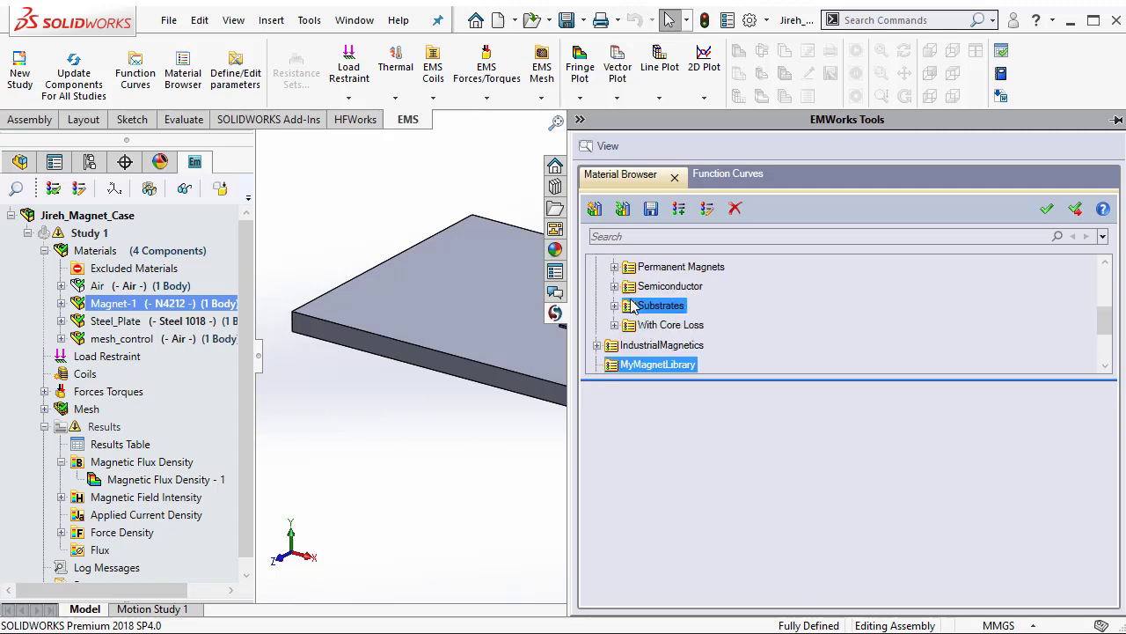
{"action": "left_click", "coordinate": [614, 267]}
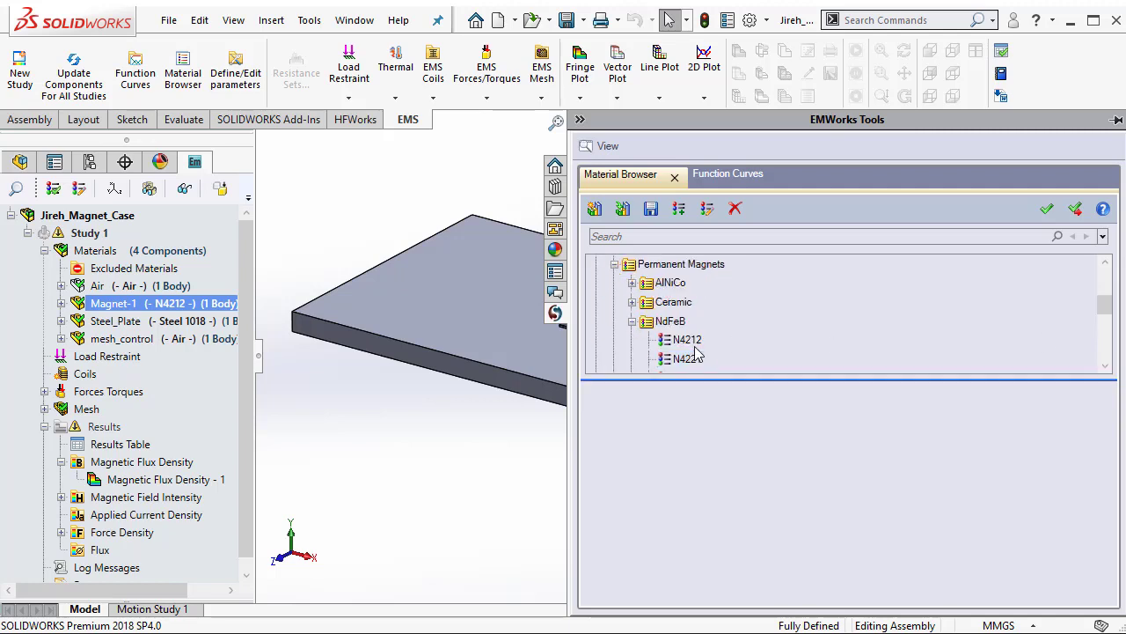
{"action": "left_click", "coordinate": [691, 340]}
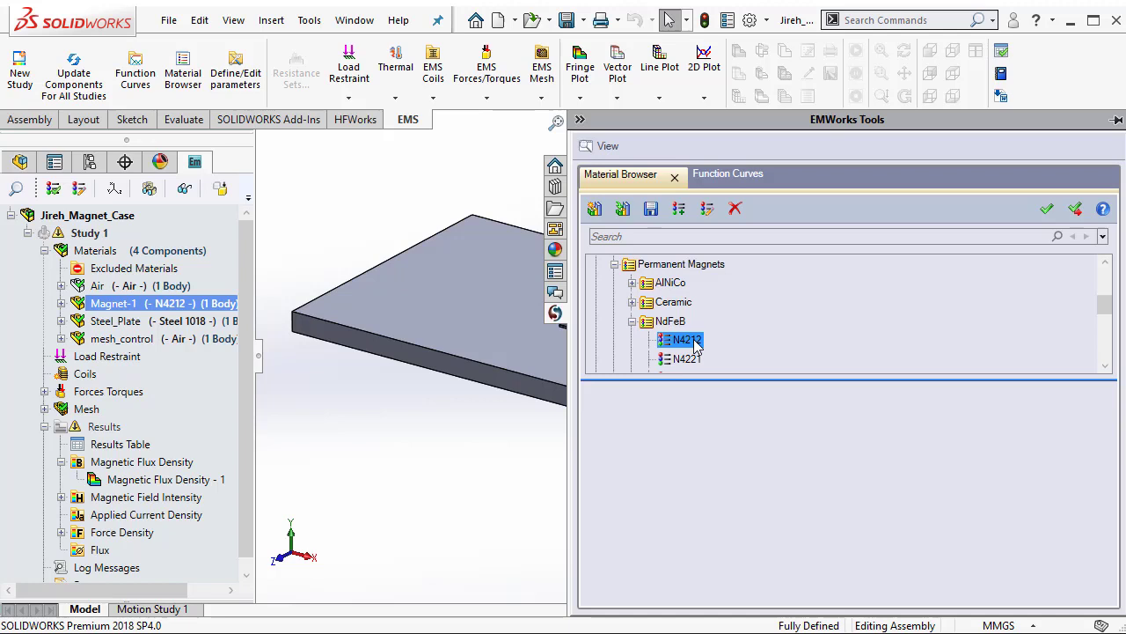
Copy N4212 and paste it into MyMagnetLibrary as N4212[2].
{"action": "right_click", "coordinate": [695, 343]}
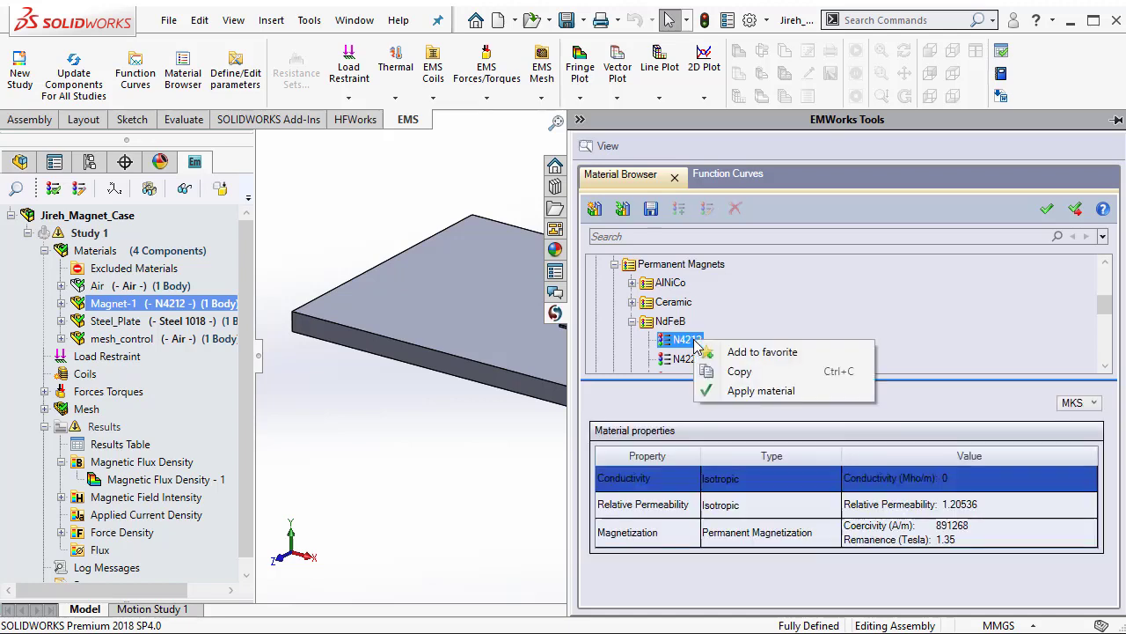
{"action": "left_click", "coordinate": [764, 380]}
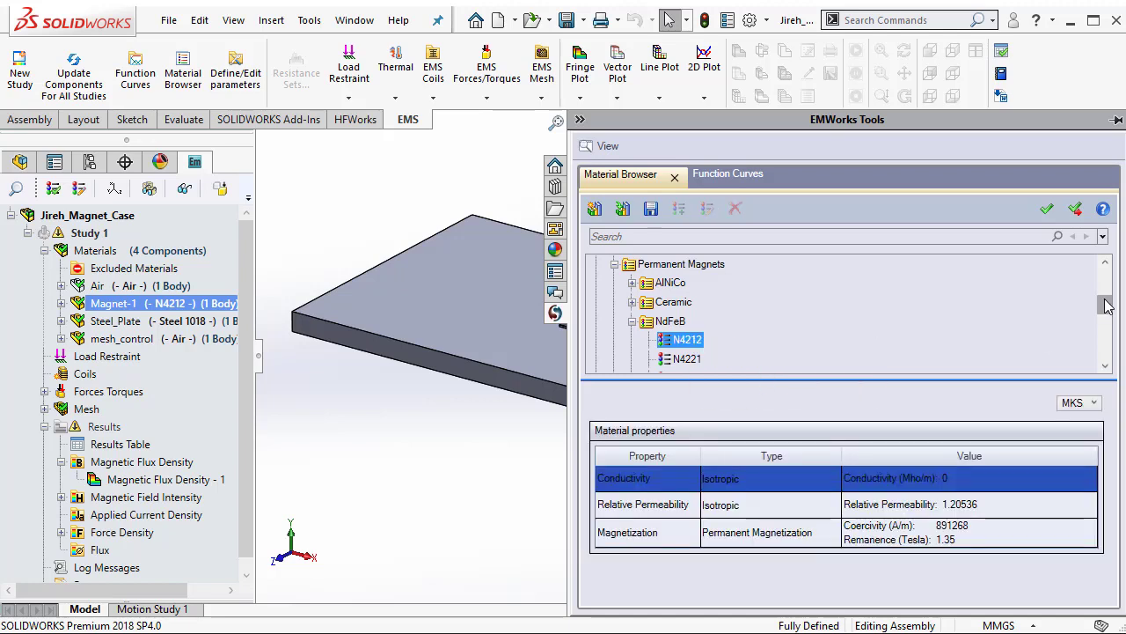
{"action": "left_click_drag", "start_coordinate": [1103, 301], "coordinate": [1103, 282]}
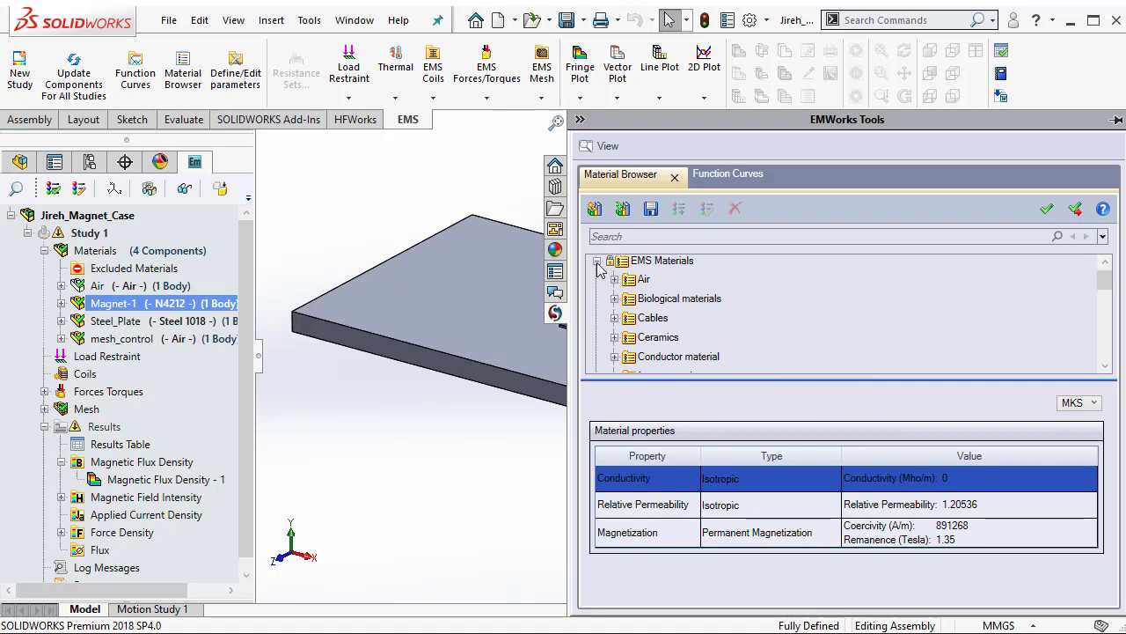
{"action": "left_click", "coordinate": [670, 304]}
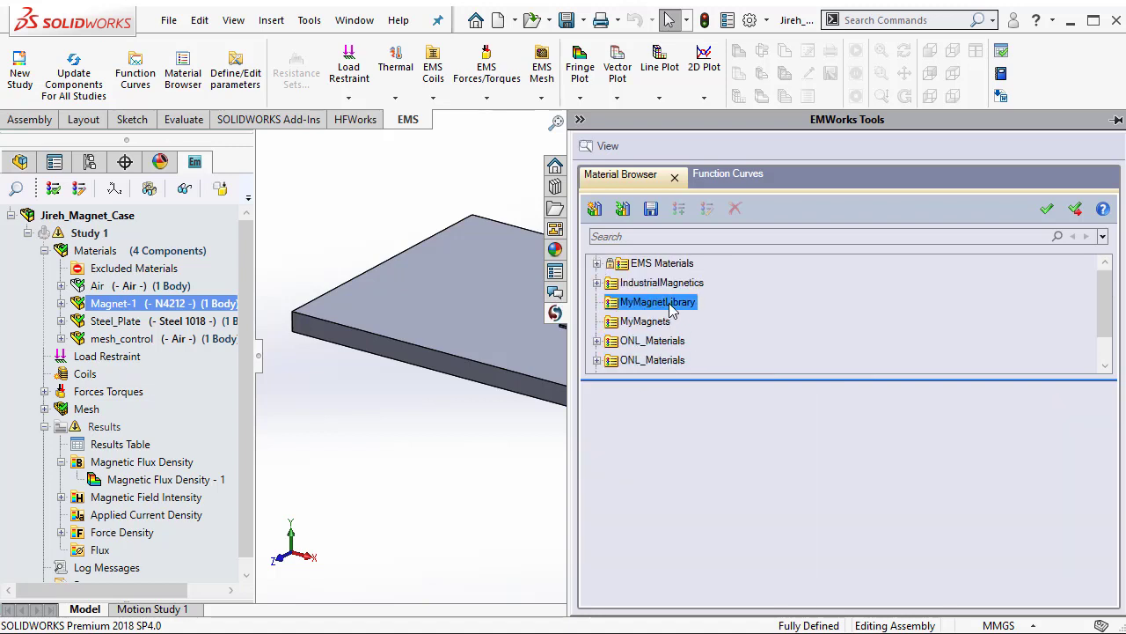
{"action": "right_click", "coordinate": [672, 306]}
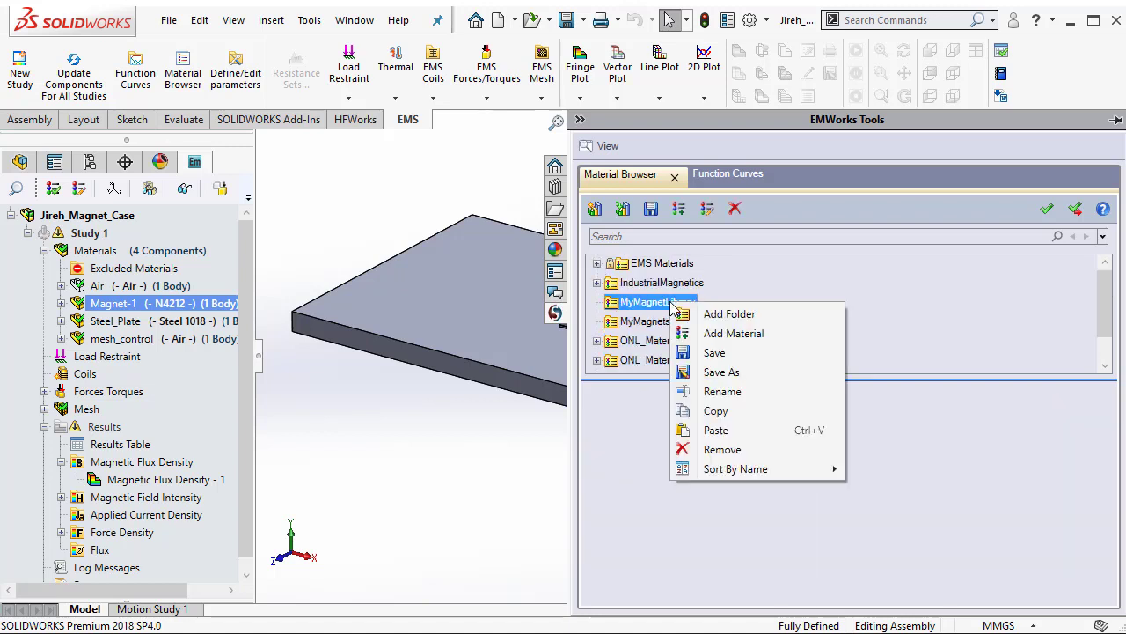
{"action": "left_click", "coordinate": [729, 430]}
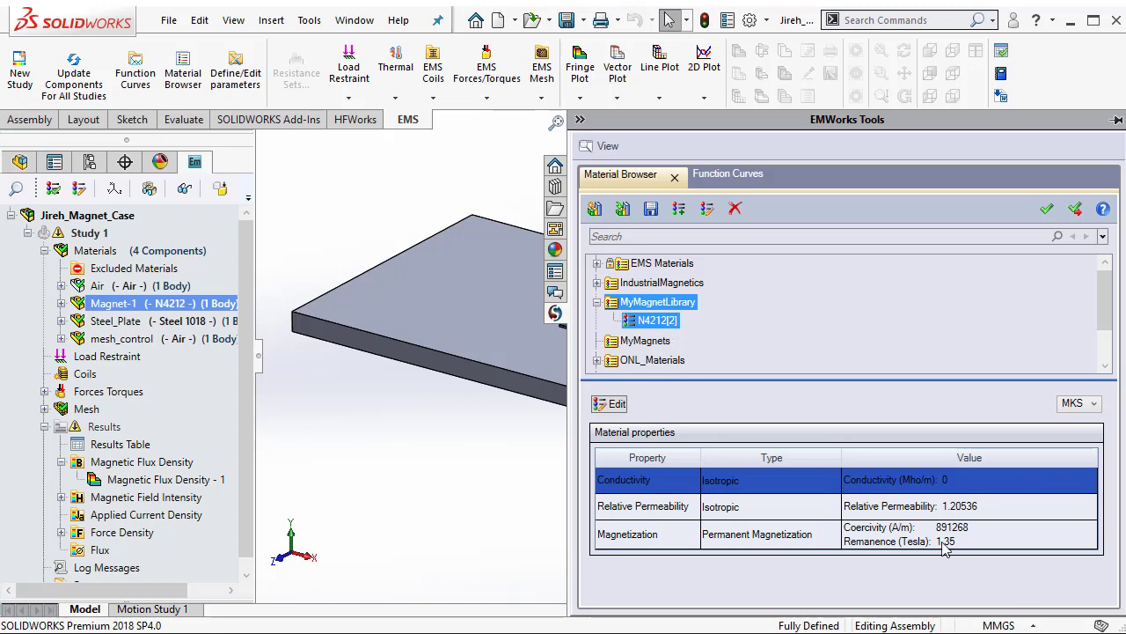
Edit N4212[2] to coercivity 958000 A/m, remanence 1.312 T and relative permeability 1.0898.
{"action": "left_click", "coordinate": [614, 405]}
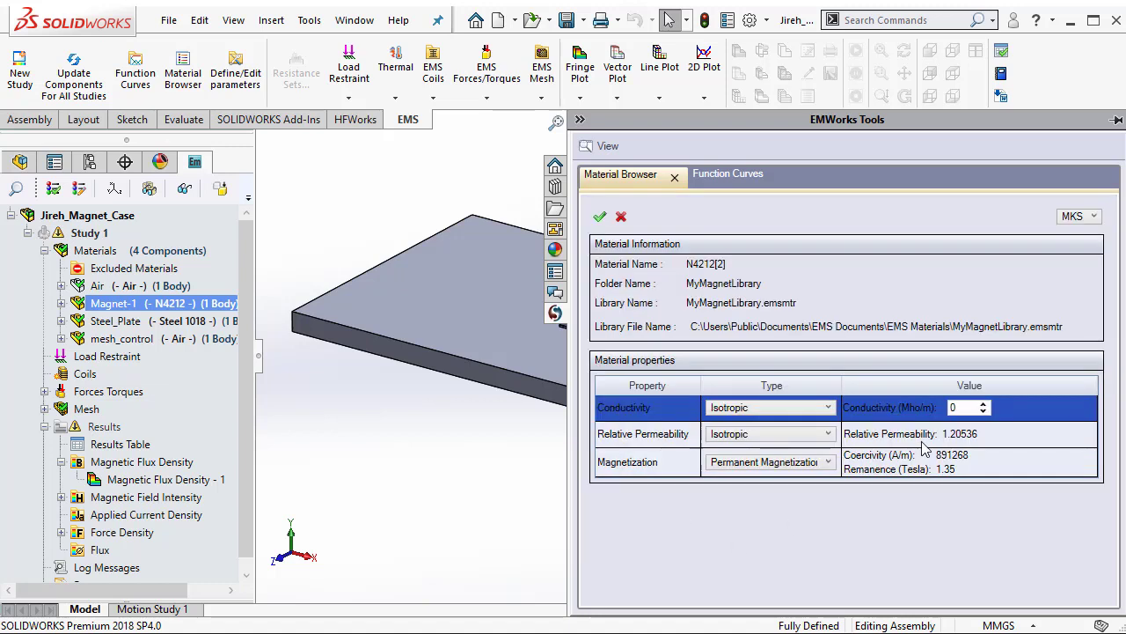
{"action": "left_click", "coordinate": [977, 461]}
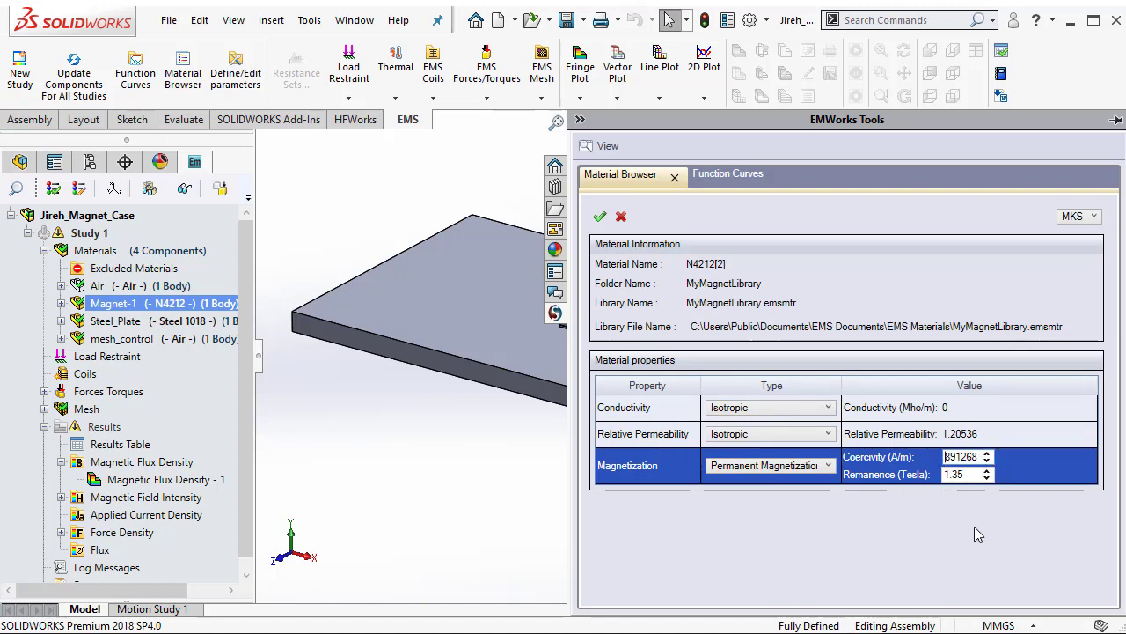
{"action": "key", "text": "shift+End"}
{"action": "type", "text": "95"}
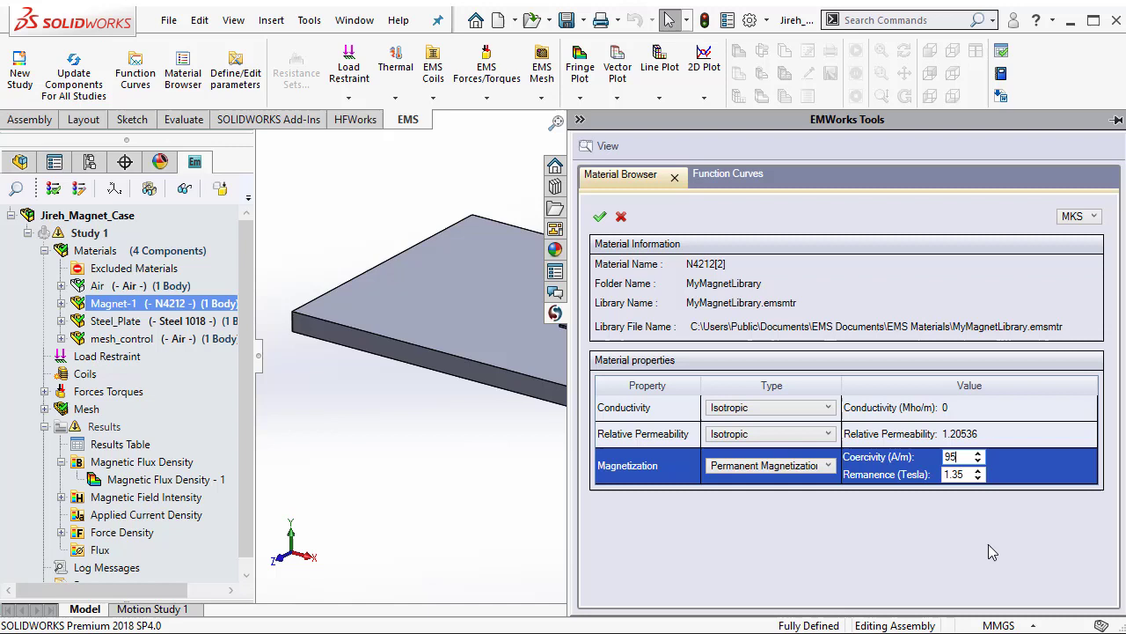
{"action": "type", "text": "8000"}
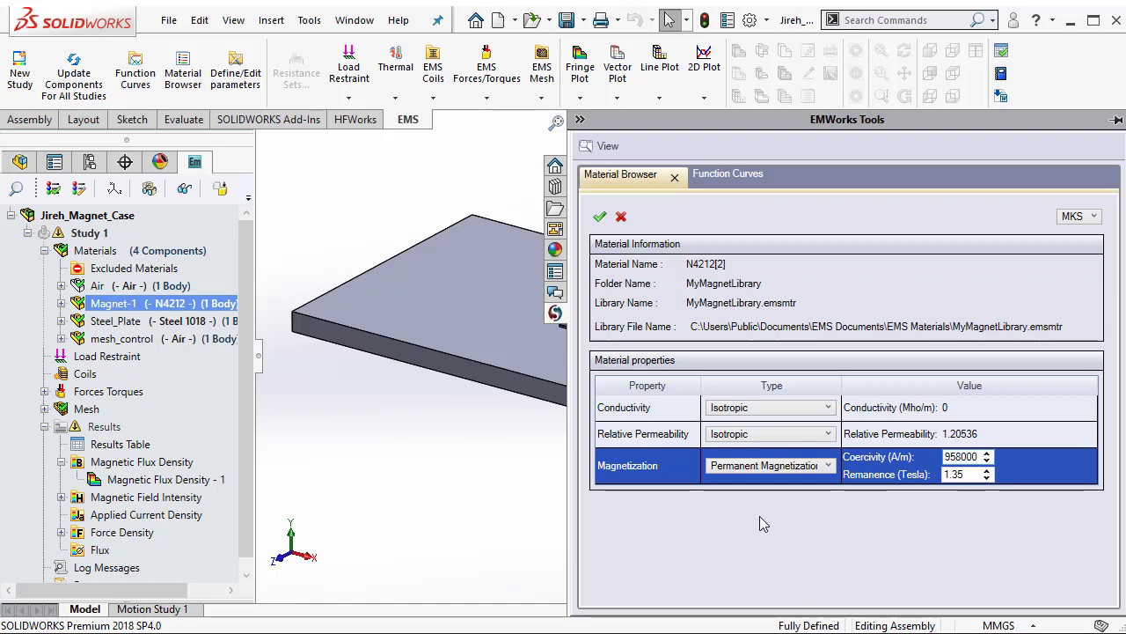
{"action": "double_click", "coordinate": [968, 475]}
{"action": "type", "text": "1.312"}
{"action": "left_click", "coordinate": [968, 435]}
{"action": "double_click", "coordinate": [982, 434]}
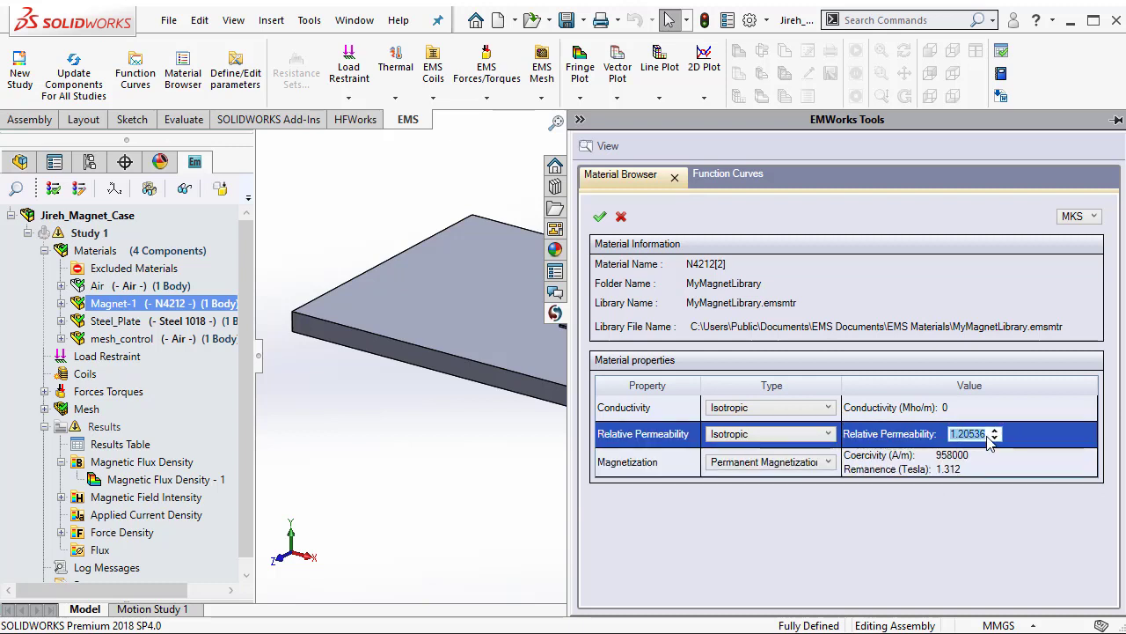
{"action": "type", "text": "1"}
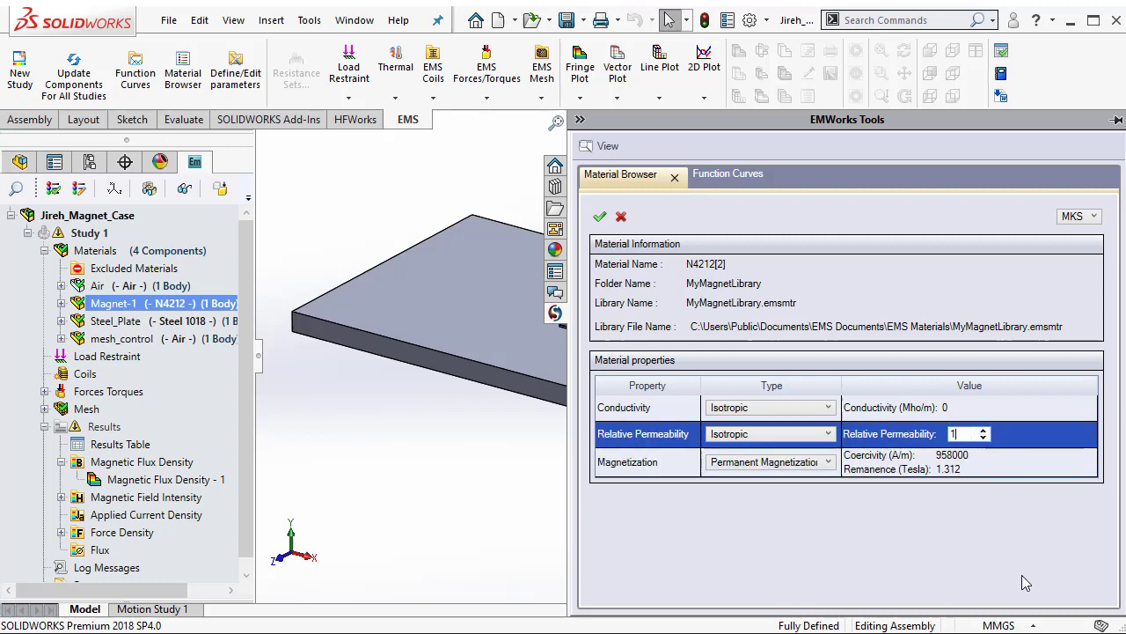
{"action": "type", "text": ".0898"}
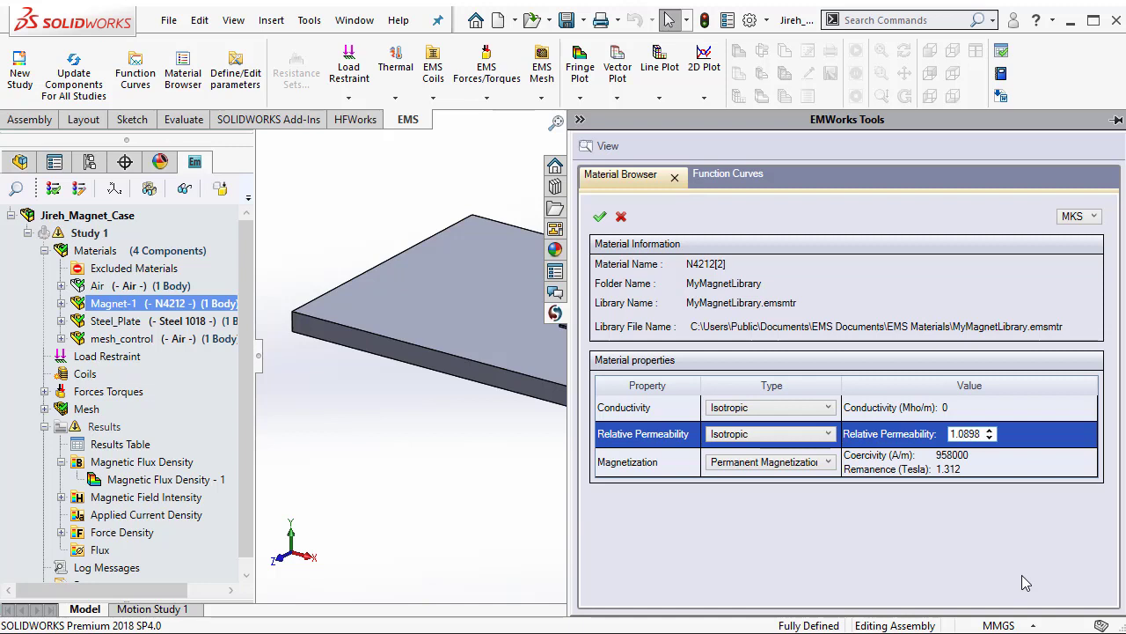
Validate the edits, rename N4212[2] to 'NdFeB N42 custom', and save the library.
{"action": "left_click", "coordinate": [600, 217]}
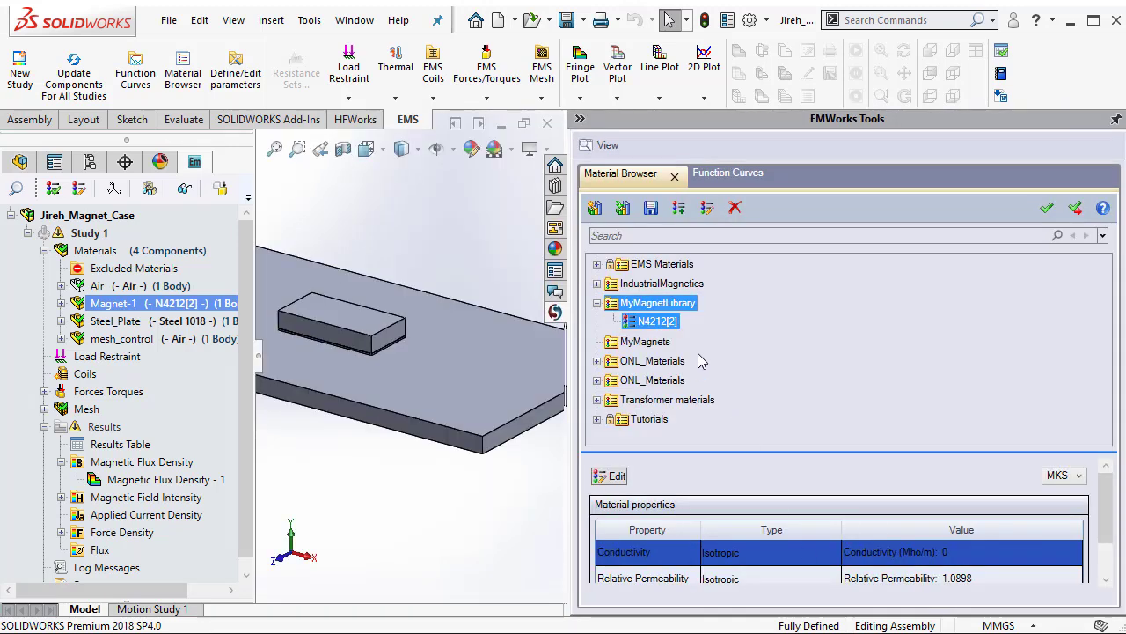
{"action": "right_click", "coordinate": [673, 324]}
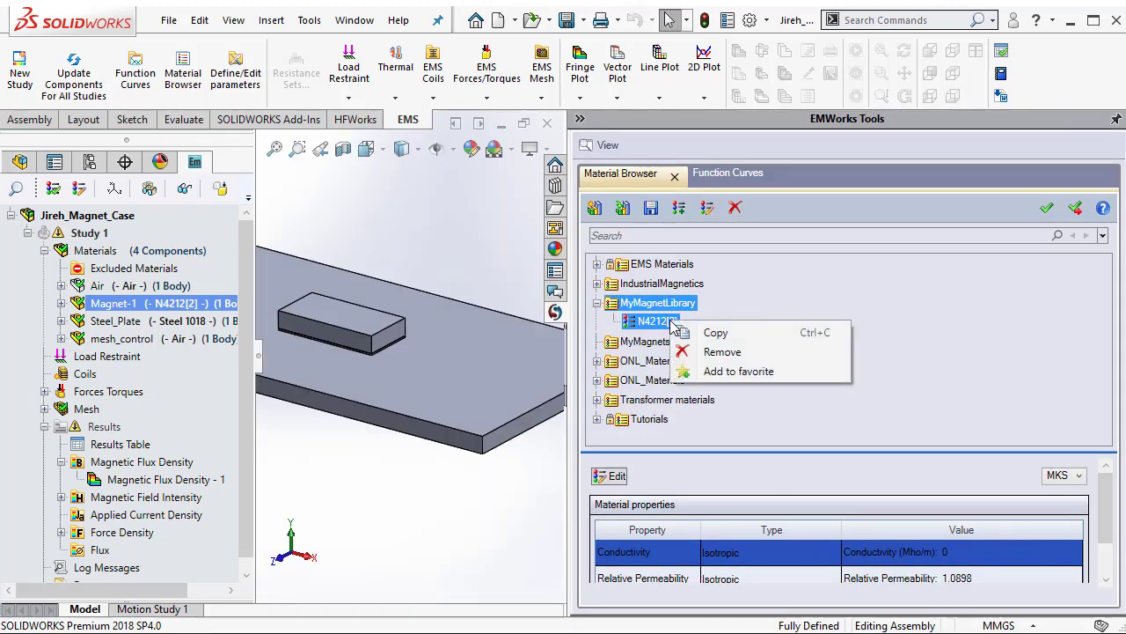
{"action": "left_click", "coordinate": [668, 323]}
{"action": "left_click", "coordinate": [660, 322]}
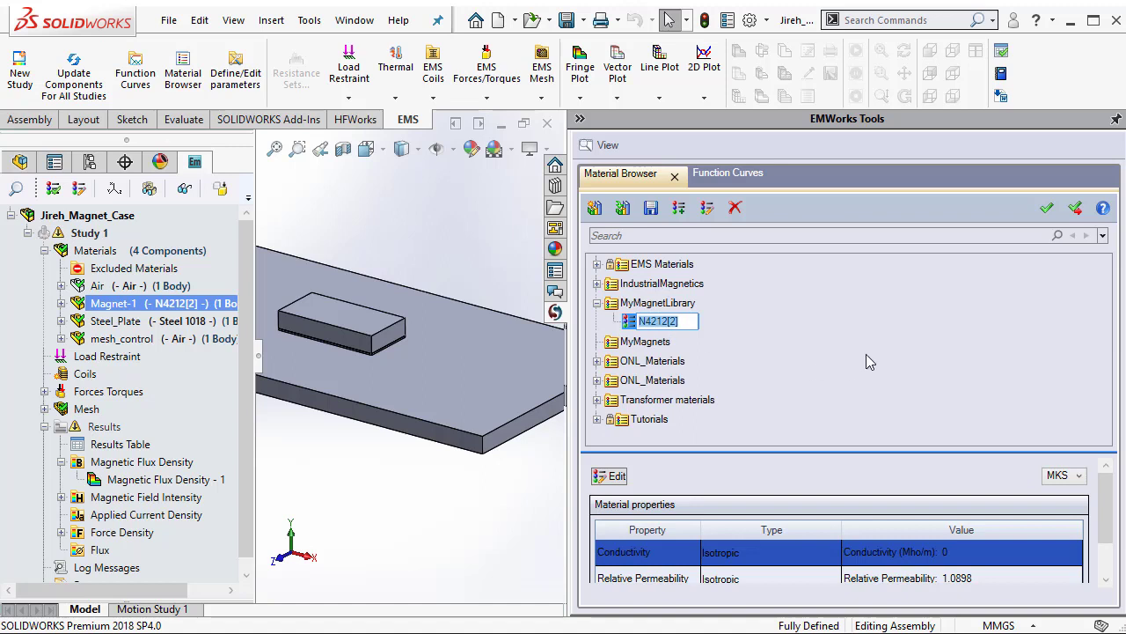
{"action": "type", "text": "Nd"}
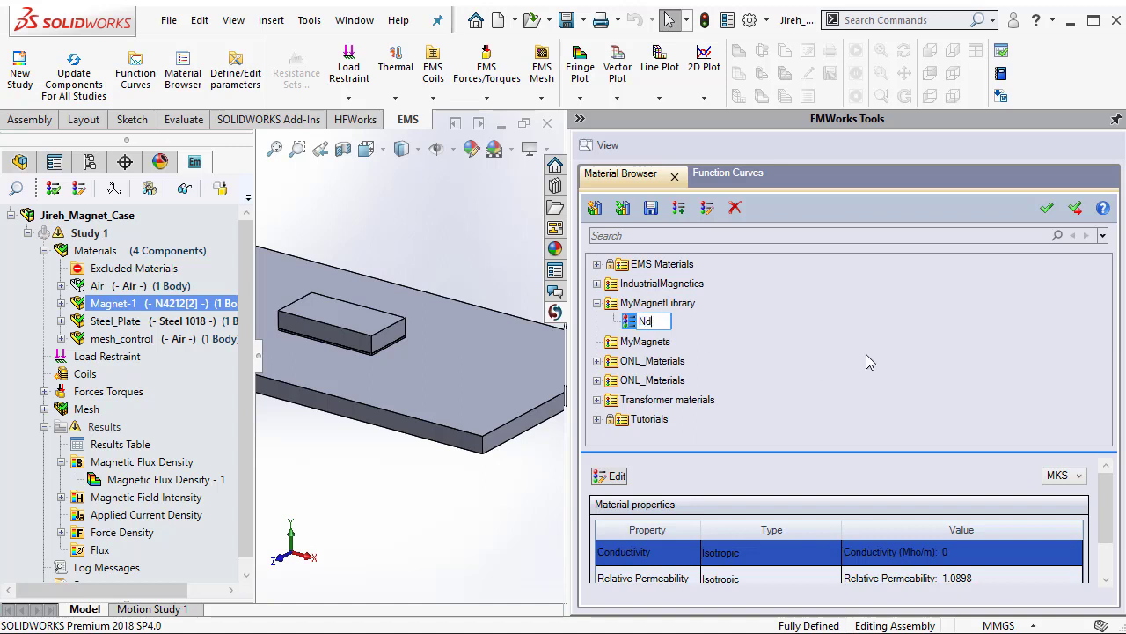
{"action": "type", "text": "FeB N42 custom"}
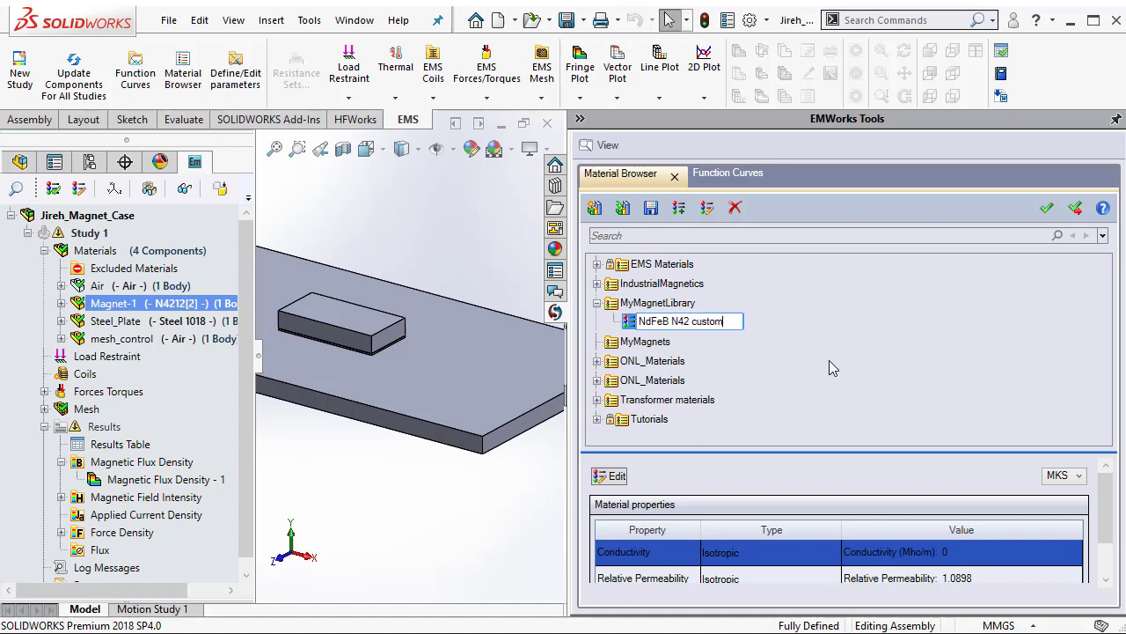
{"action": "key", "text": "Return"}
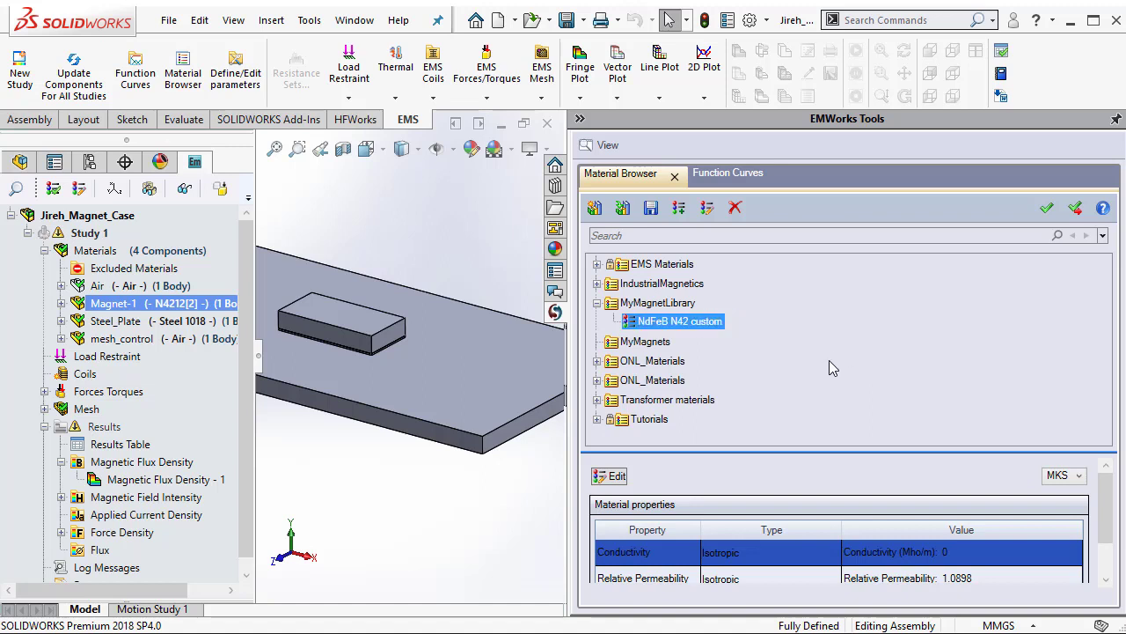
{"action": "left_click", "coordinate": [652, 208]}
Apply NdFeB N42 custom to Magnet-1, close the browser, and widen the tree panel.
{"action": "left_click", "coordinate": [145, 321], "text": "ctrl"}
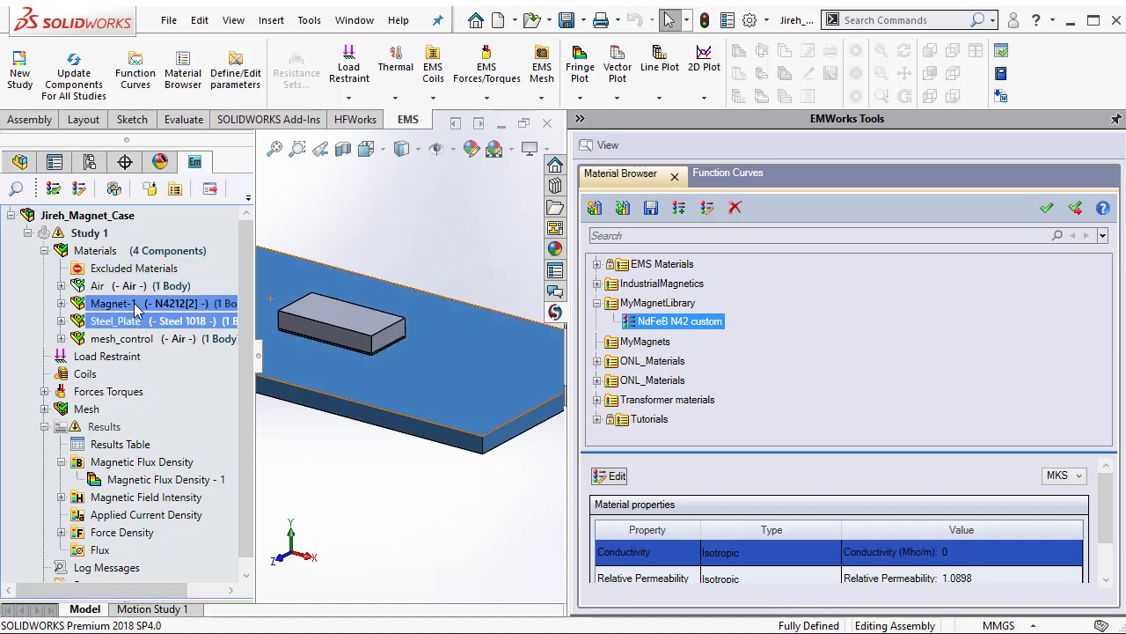
{"action": "left_click", "coordinate": [132, 305]}
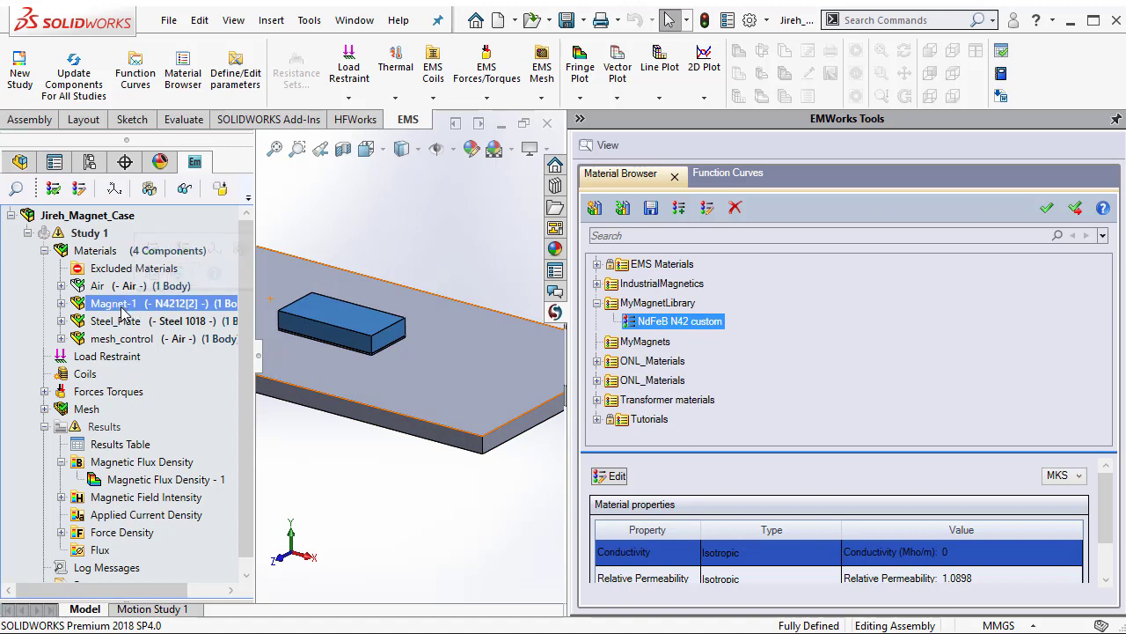
{"action": "left_click", "coordinate": [655, 303]}
{"action": "left_click", "coordinate": [663, 326]}
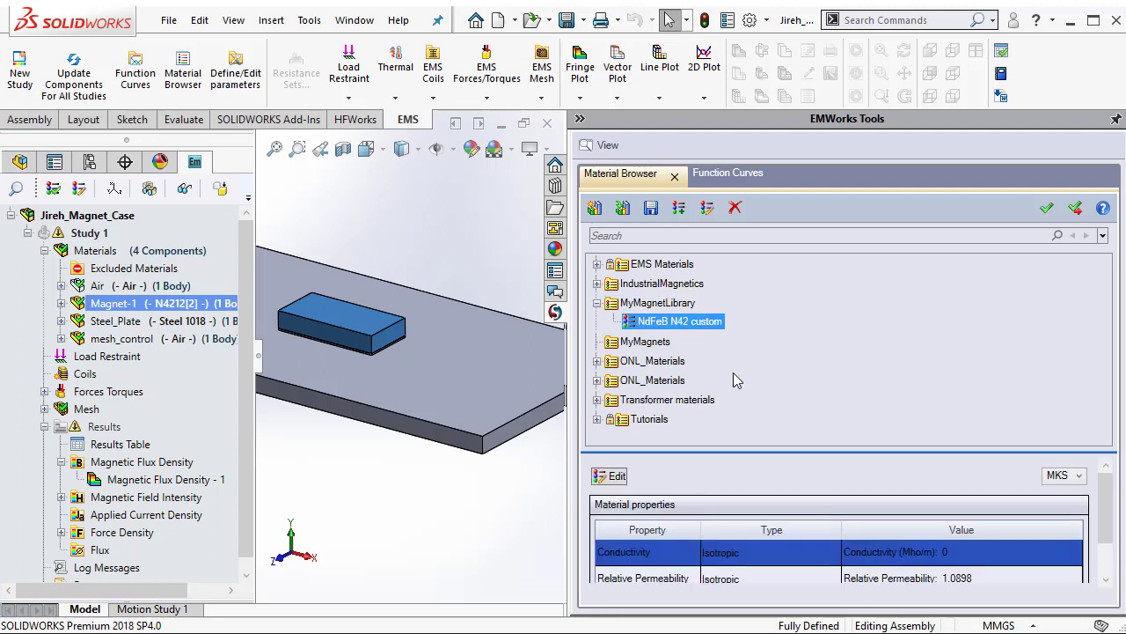
{"action": "left_click", "coordinate": [1076, 208]}
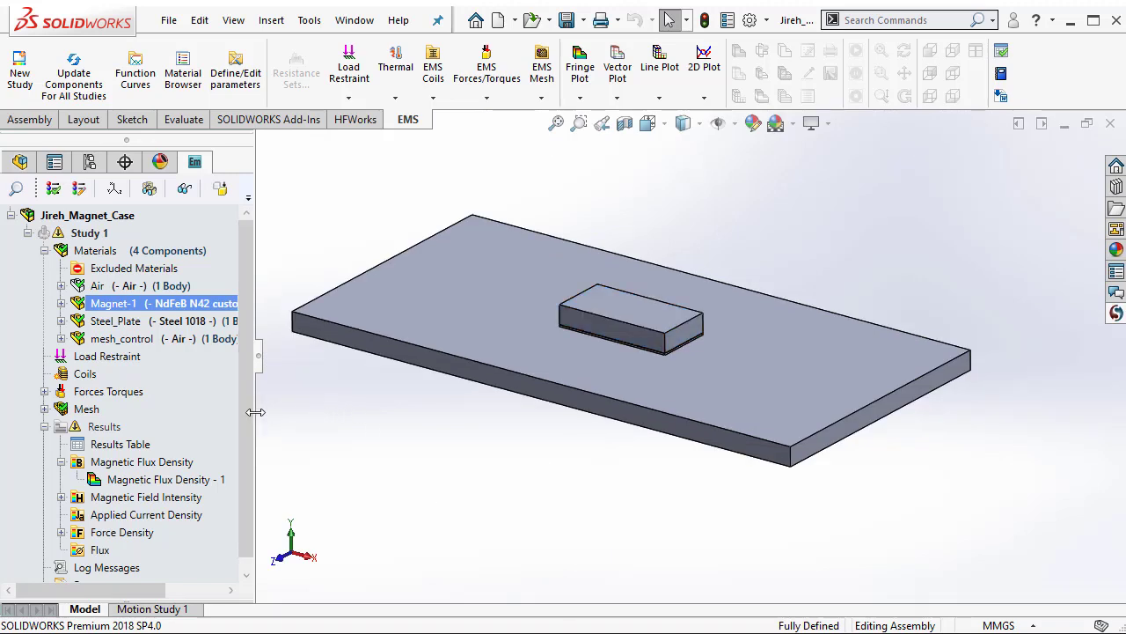
{"action": "left_click_drag", "start_coordinate": [255, 407], "coordinate": [329, 408]}
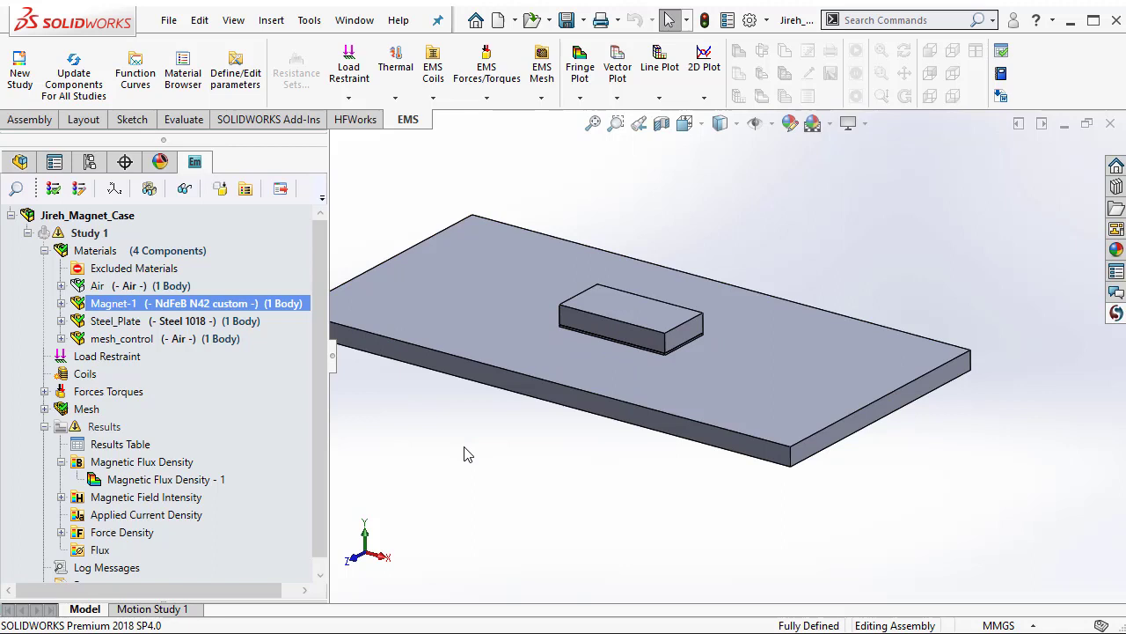
Expand Magnet-1 and open Coercivity Direction for its Boss-Extrude1 body.
{"action": "left_click", "coordinate": [62, 303]}
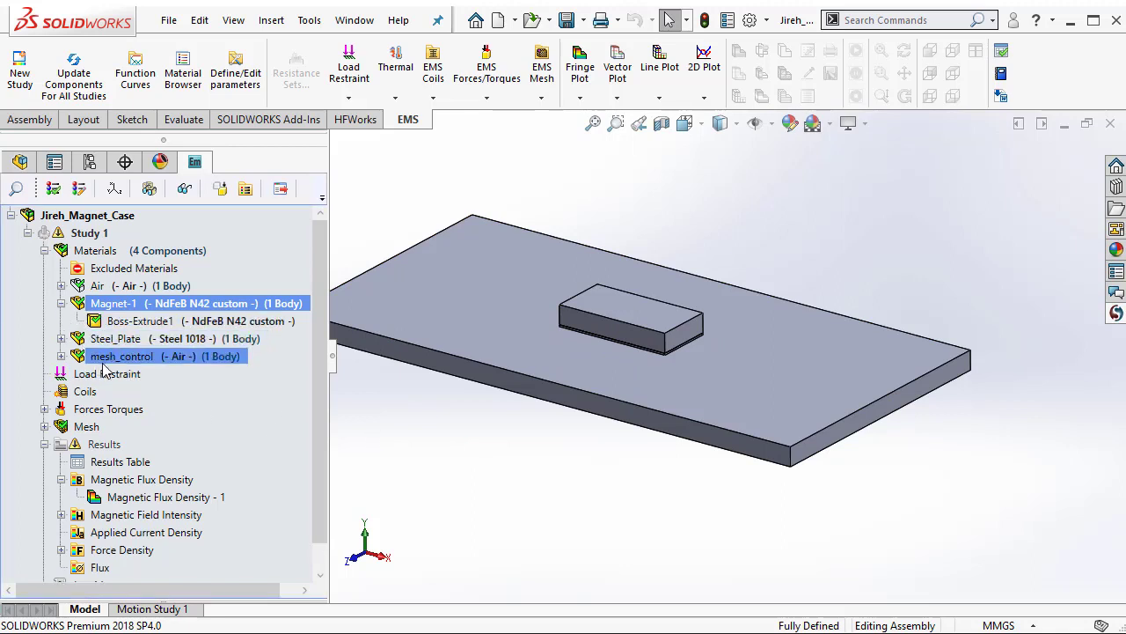
{"action": "right_click", "coordinate": [156, 324]}
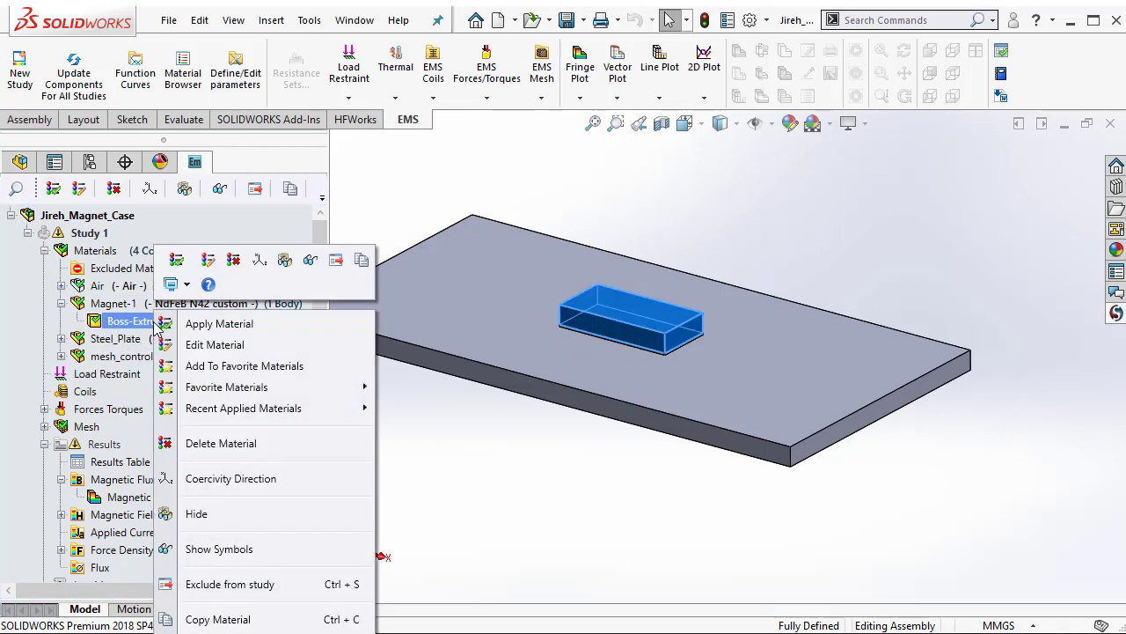
{"action": "left_click", "coordinate": [234, 480]}
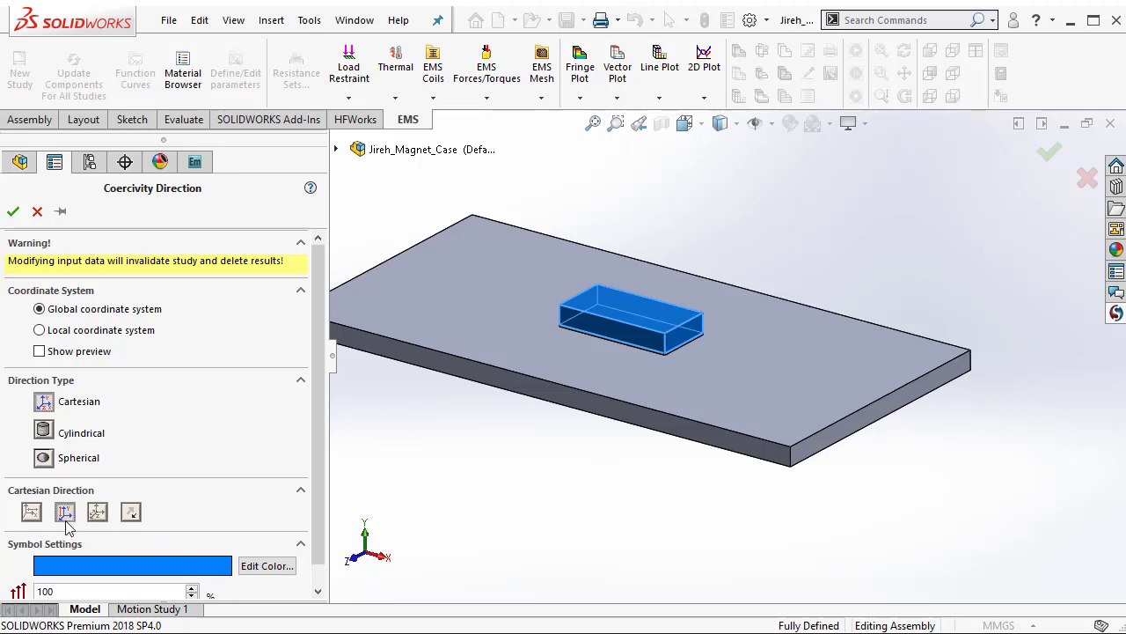
Preview the coercivity arrow along the global Y axis, zoom to check it, and accept.
{"action": "left_click", "coordinate": [38, 351]}
{"action": "scroll", "coordinate": [658, 347], "scroll_direction": "down", "scroll_amount": 5}
{"action": "scroll", "coordinate": [660, 352], "scroll_direction": "down", "scroll_amount": 5}
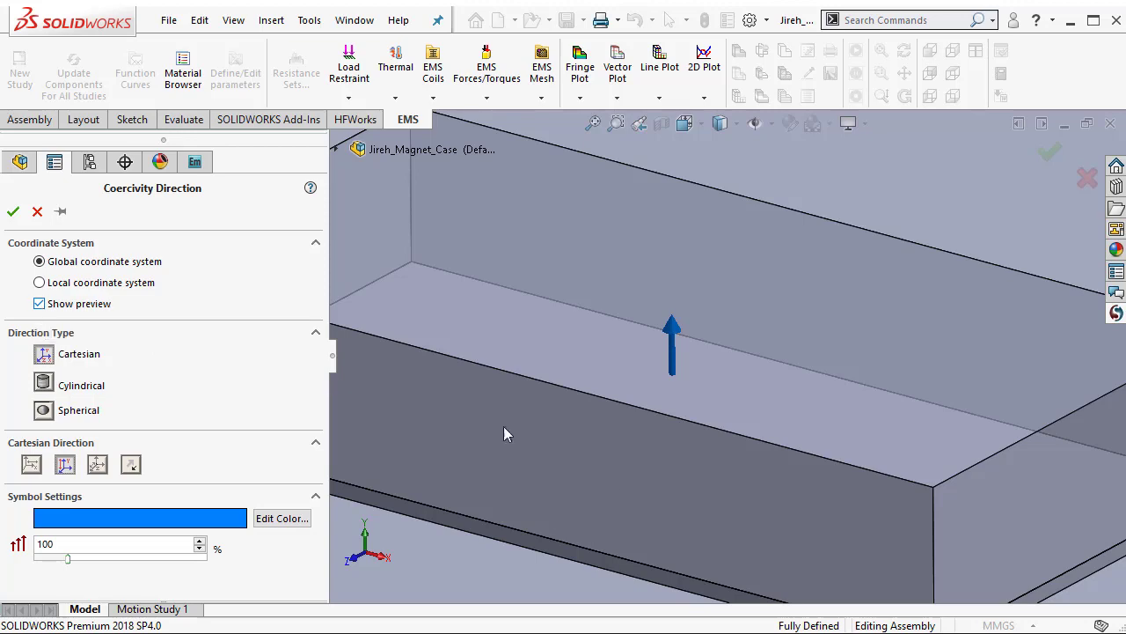
{"action": "scroll", "coordinate": [615, 484], "scroll_direction": "up", "scroll_amount": 5}
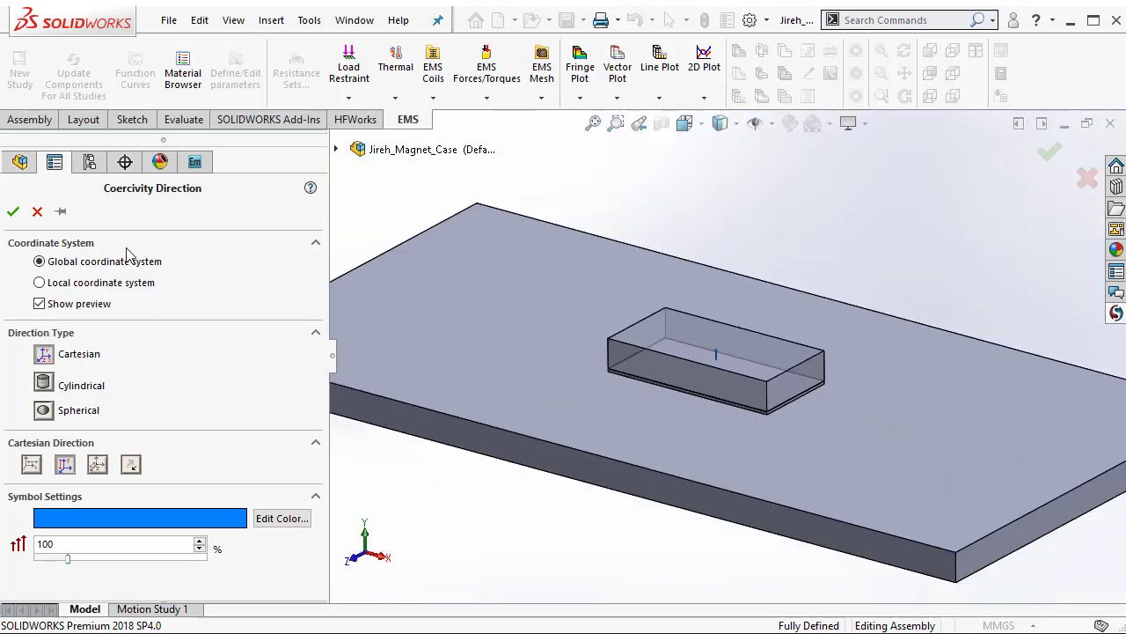
{"action": "left_click", "coordinate": [13, 211]}
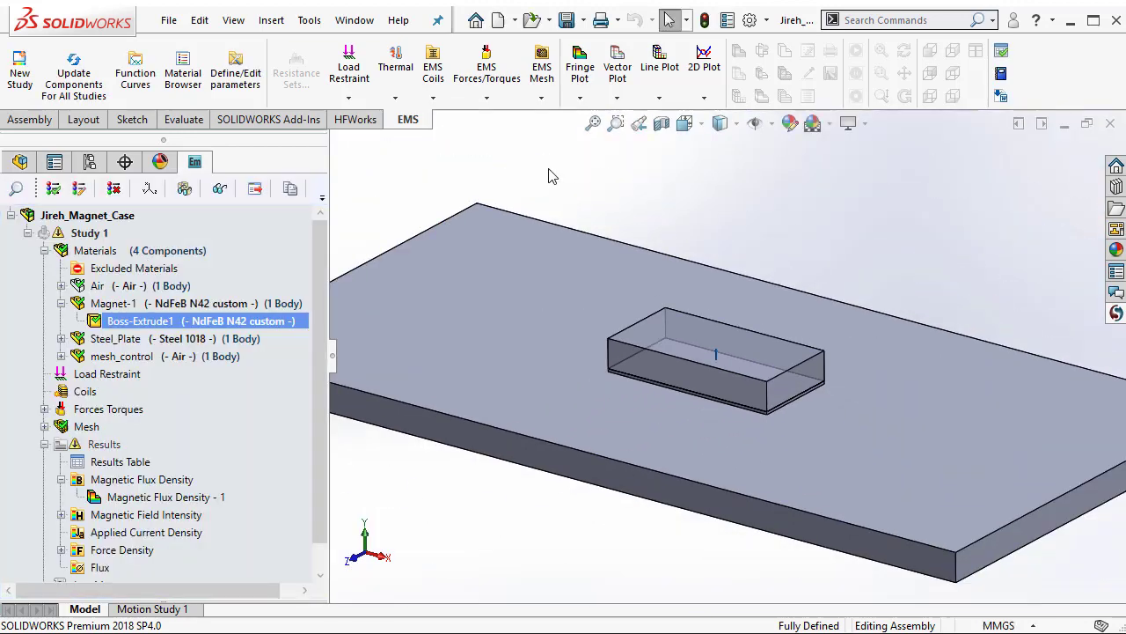